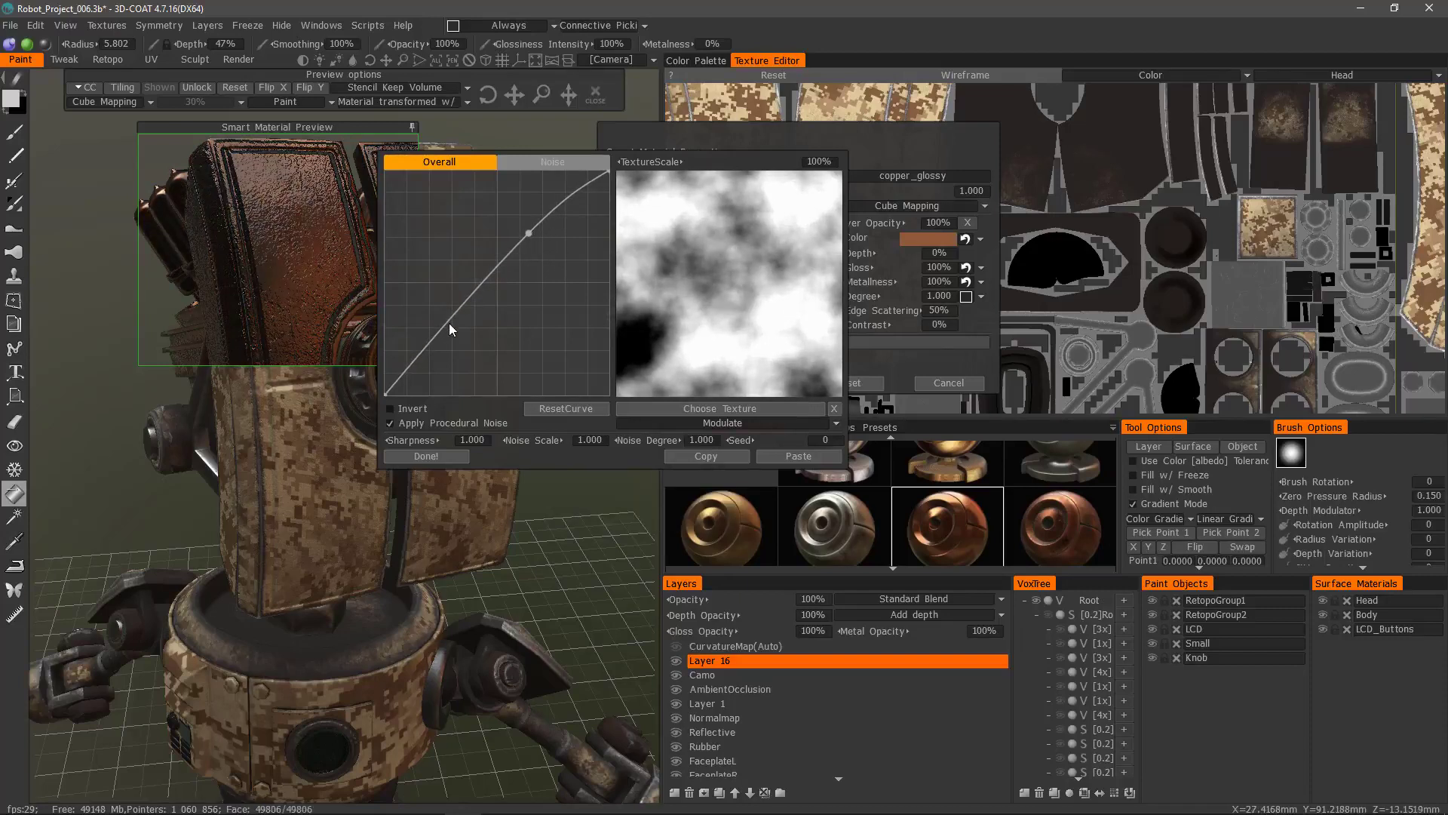
Step: Add a control point low on the overall noise curve and try inverting the copper material's noise mask
left_click_drag(441, 337, 427, 356)
left_click(391, 408)
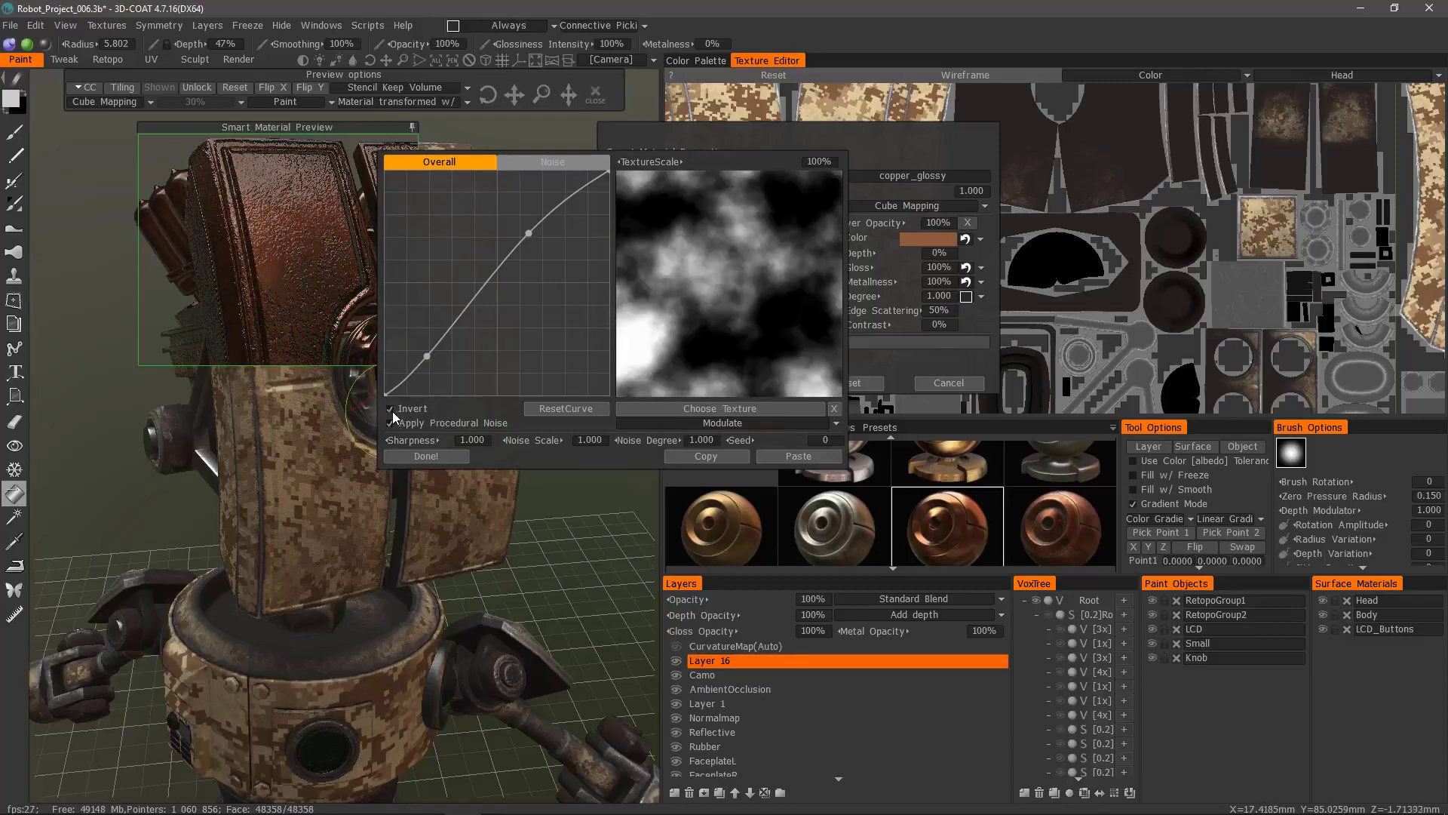
left_click(390, 410)
Step: Set the copper material's procedural noise degree to 0.910, seed to 1965 and noise scale to 1.661, and accept the noise settings
left_click_drag(625, 440, 640, 442)
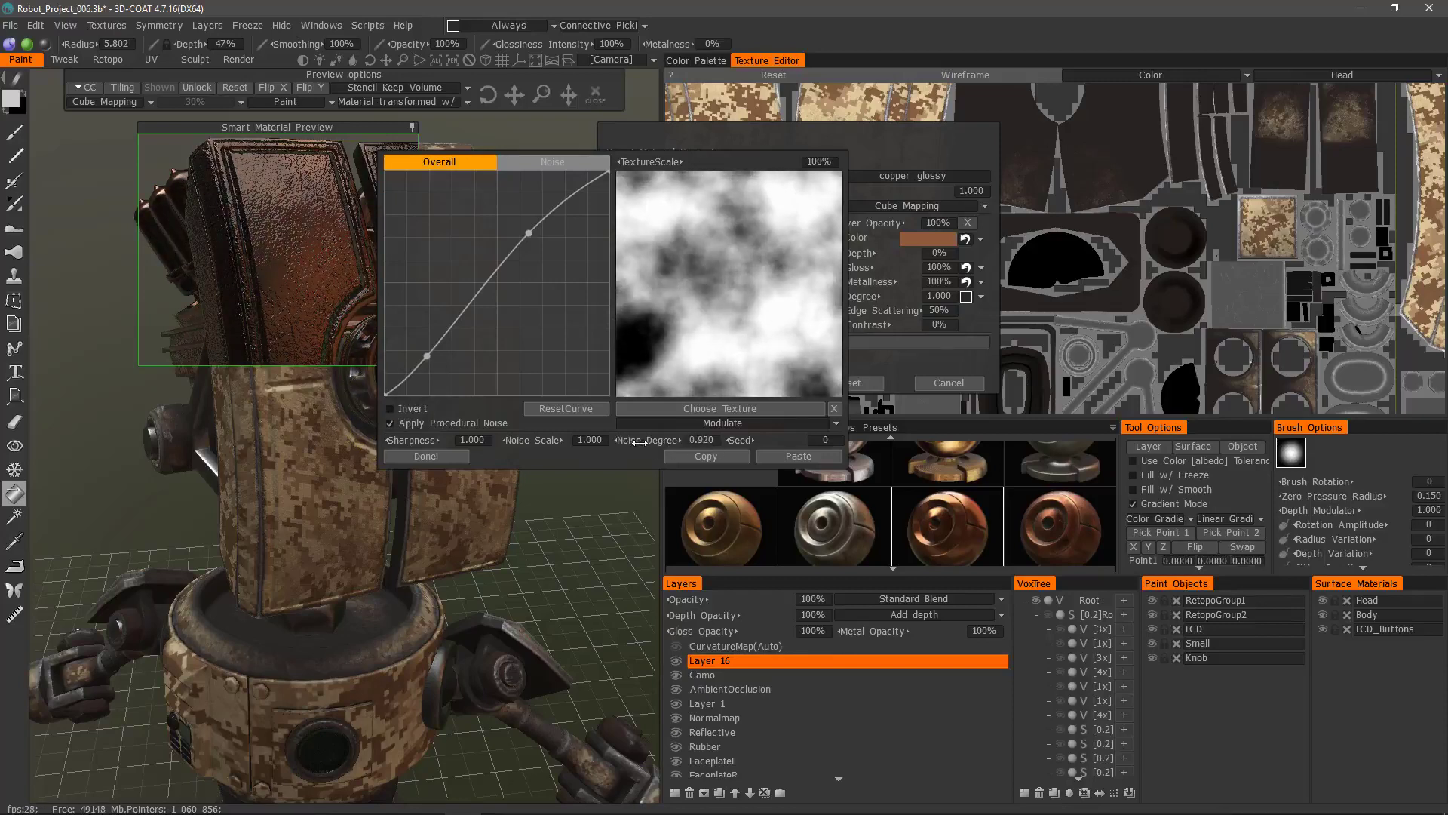
left_click_drag(735, 443, 742, 440)
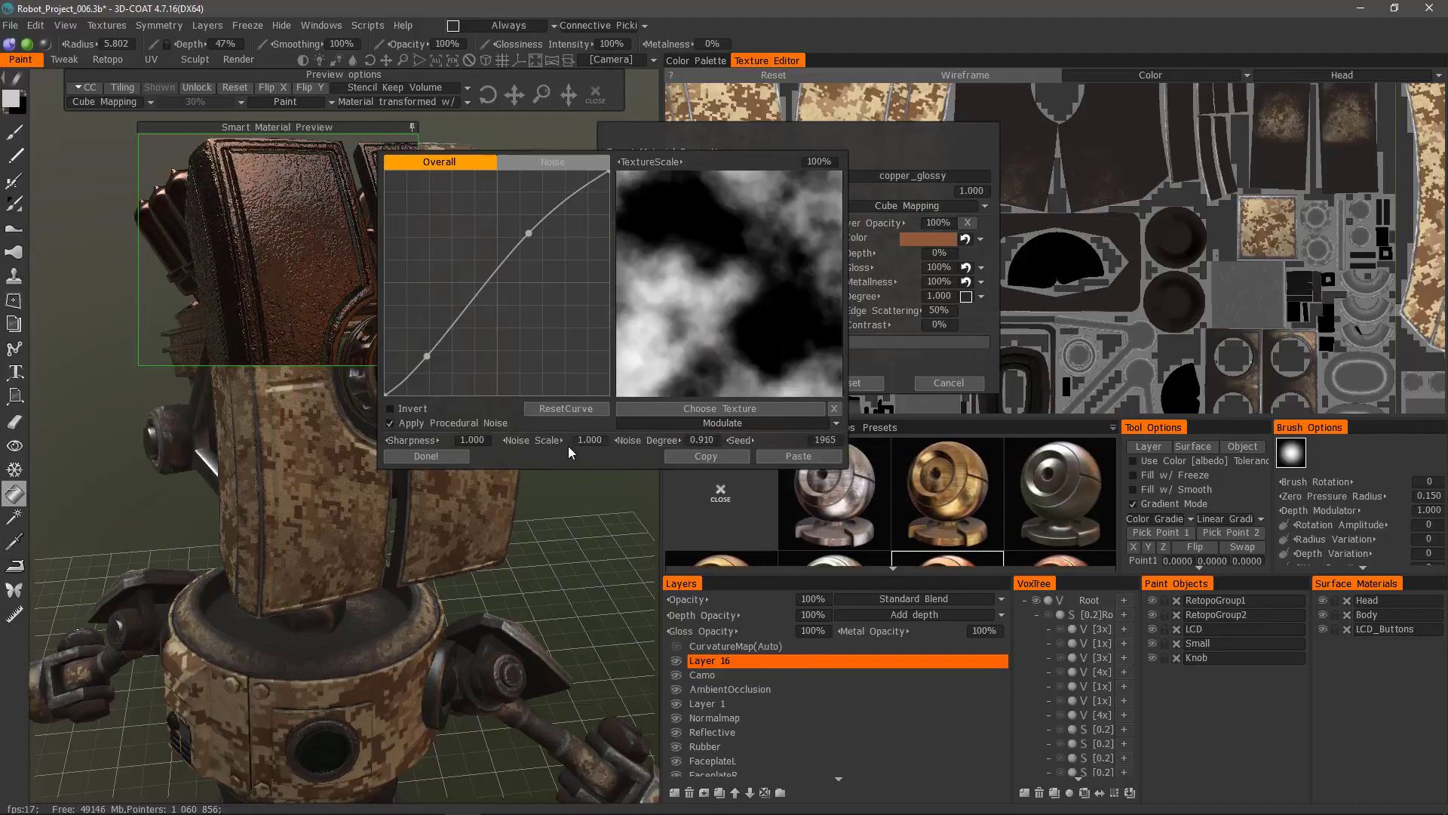
left_click_drag(538, 442, 542, 440)
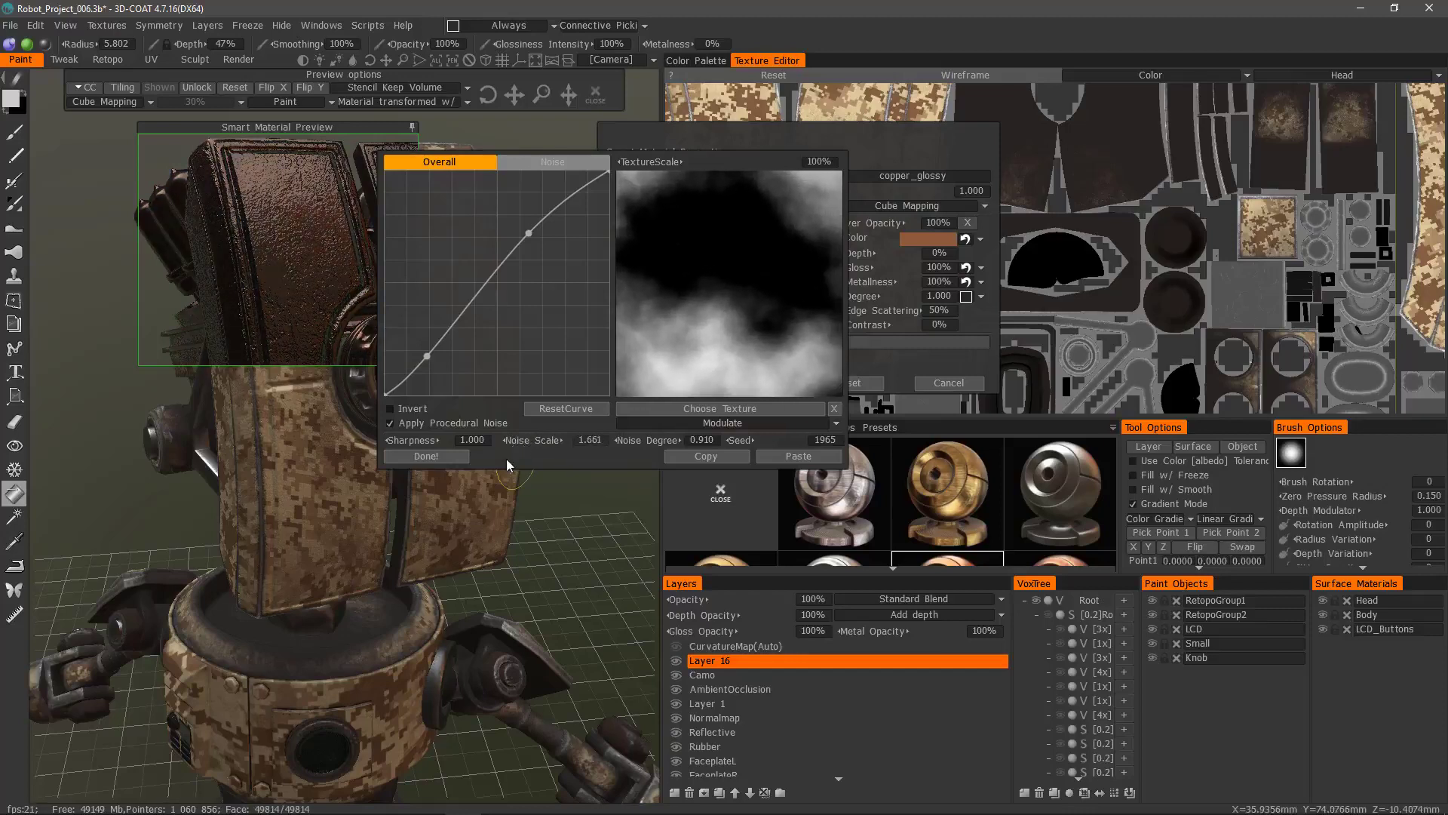
left_click(426, 457)
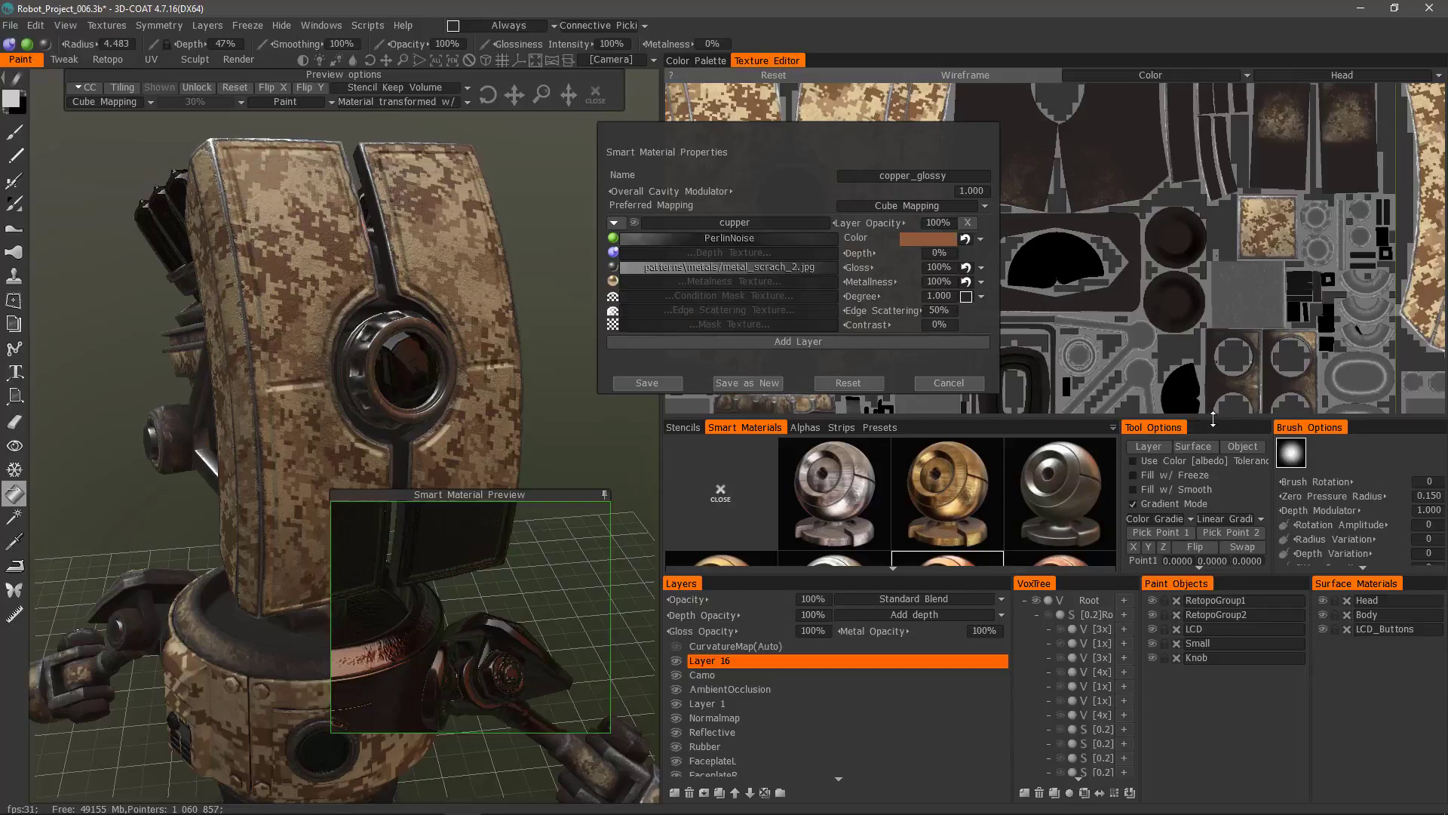
Step: Enlarge the smart materials area and look through the commands available for the copper material
left_click_drag(1216, 415, 1199, 329)
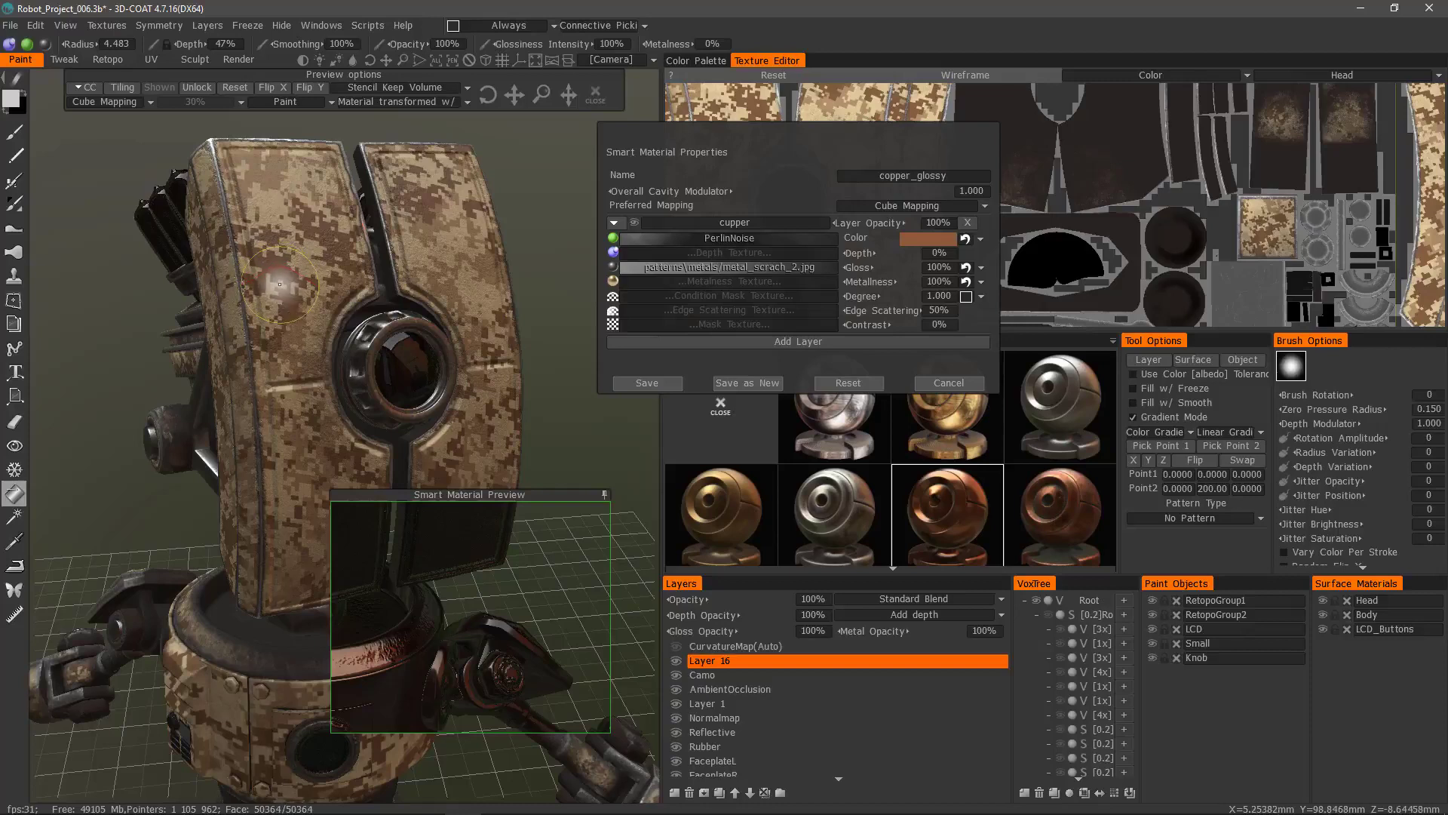
right_click(939, 528)
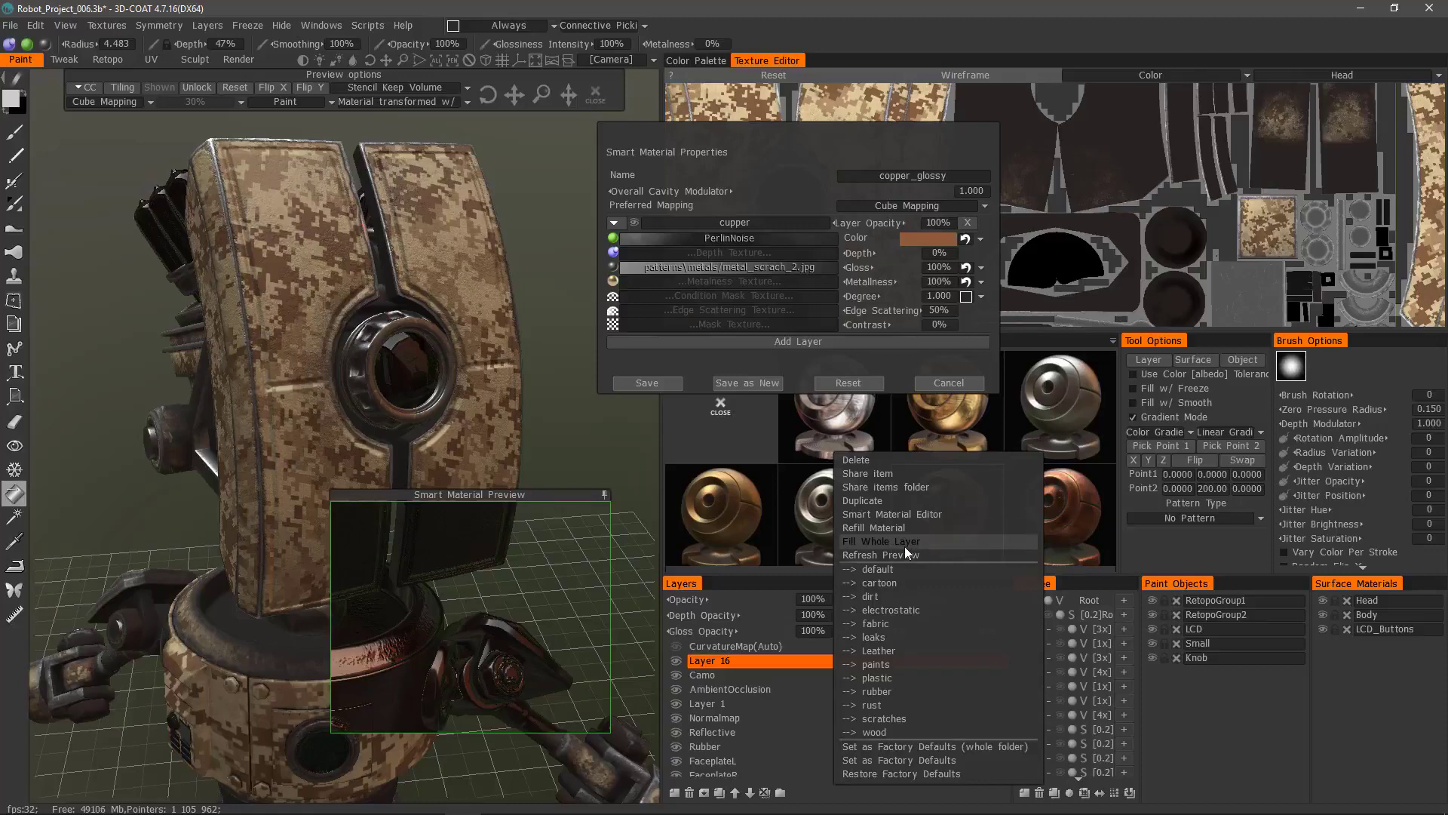
left_click(904, 542)
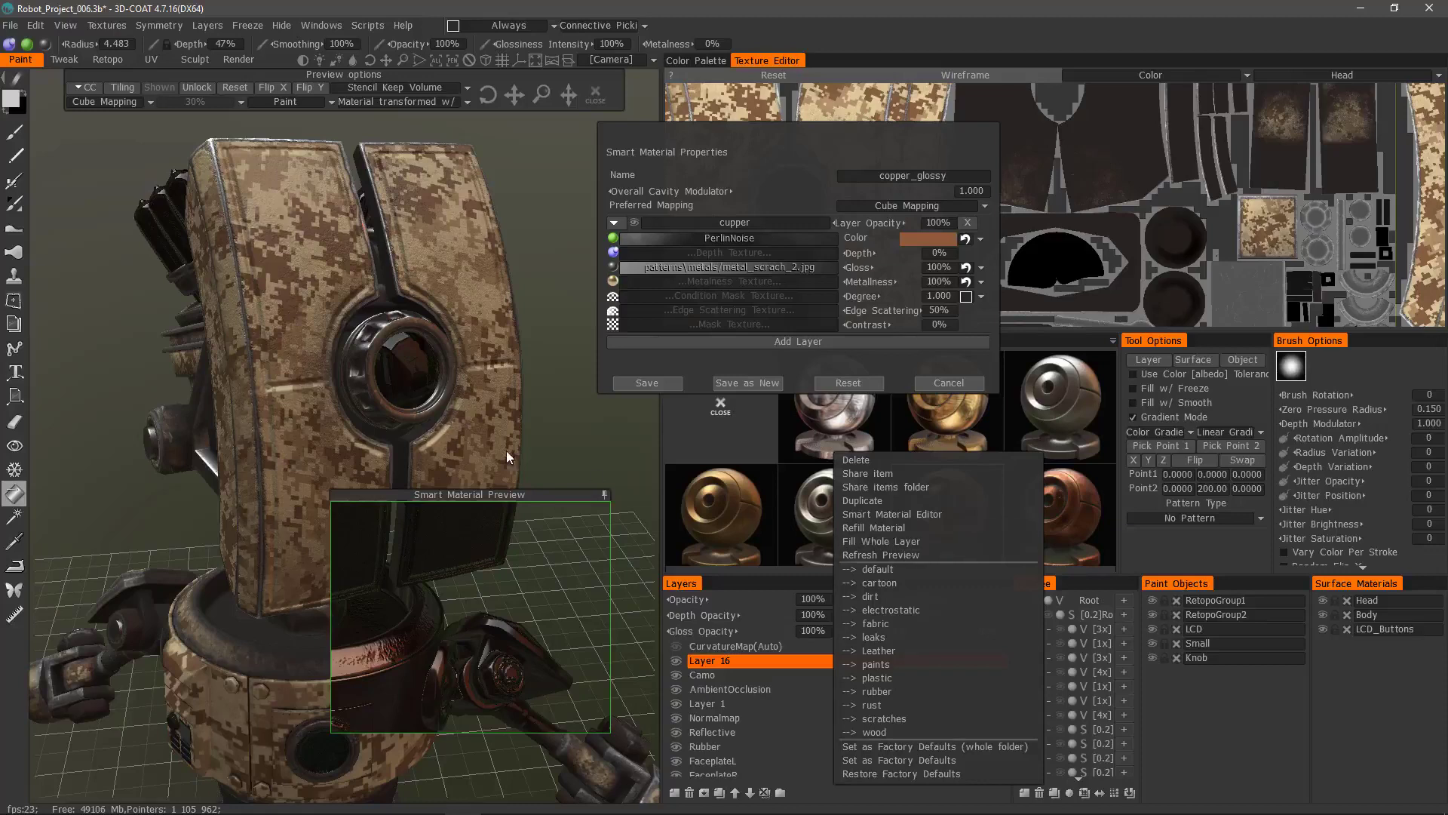
left_click(1150, 361)
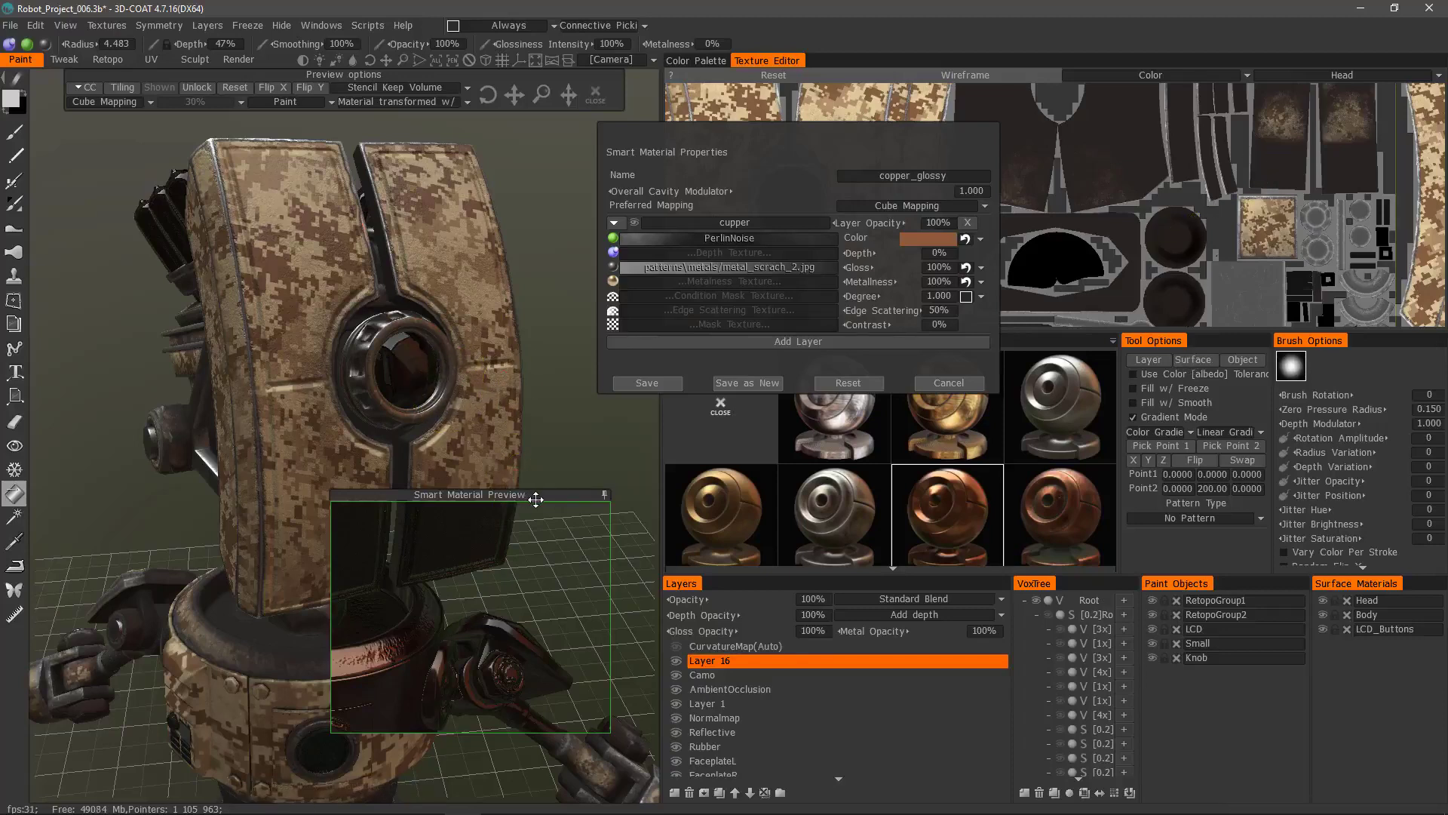
Step: Fill the left front plate of the robot's head with the copper_glossy smart material on Layer 16
left_click_drag(535, 500, 553, 509)
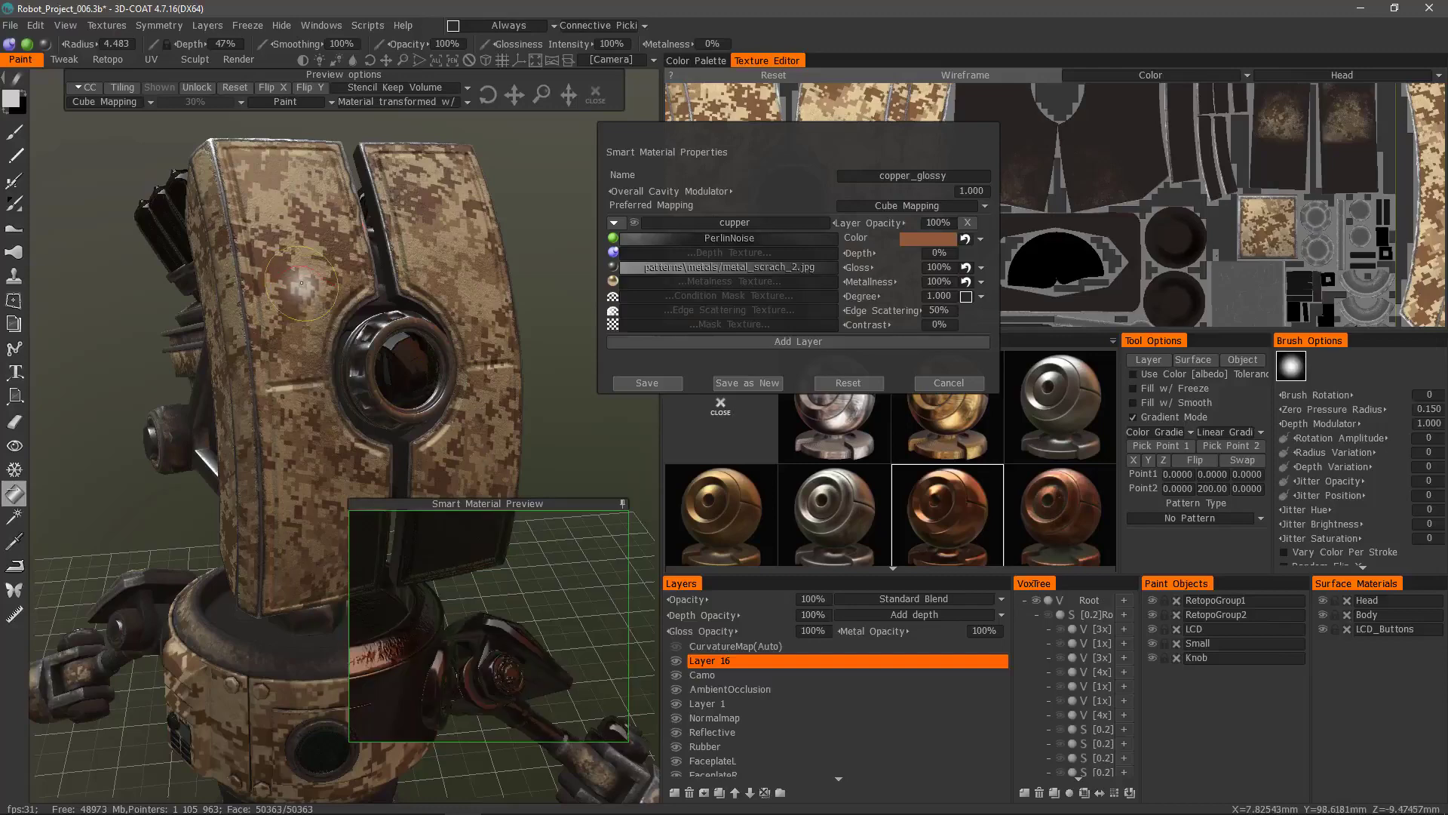
middle_click_drag(294, 282, 283, 390)
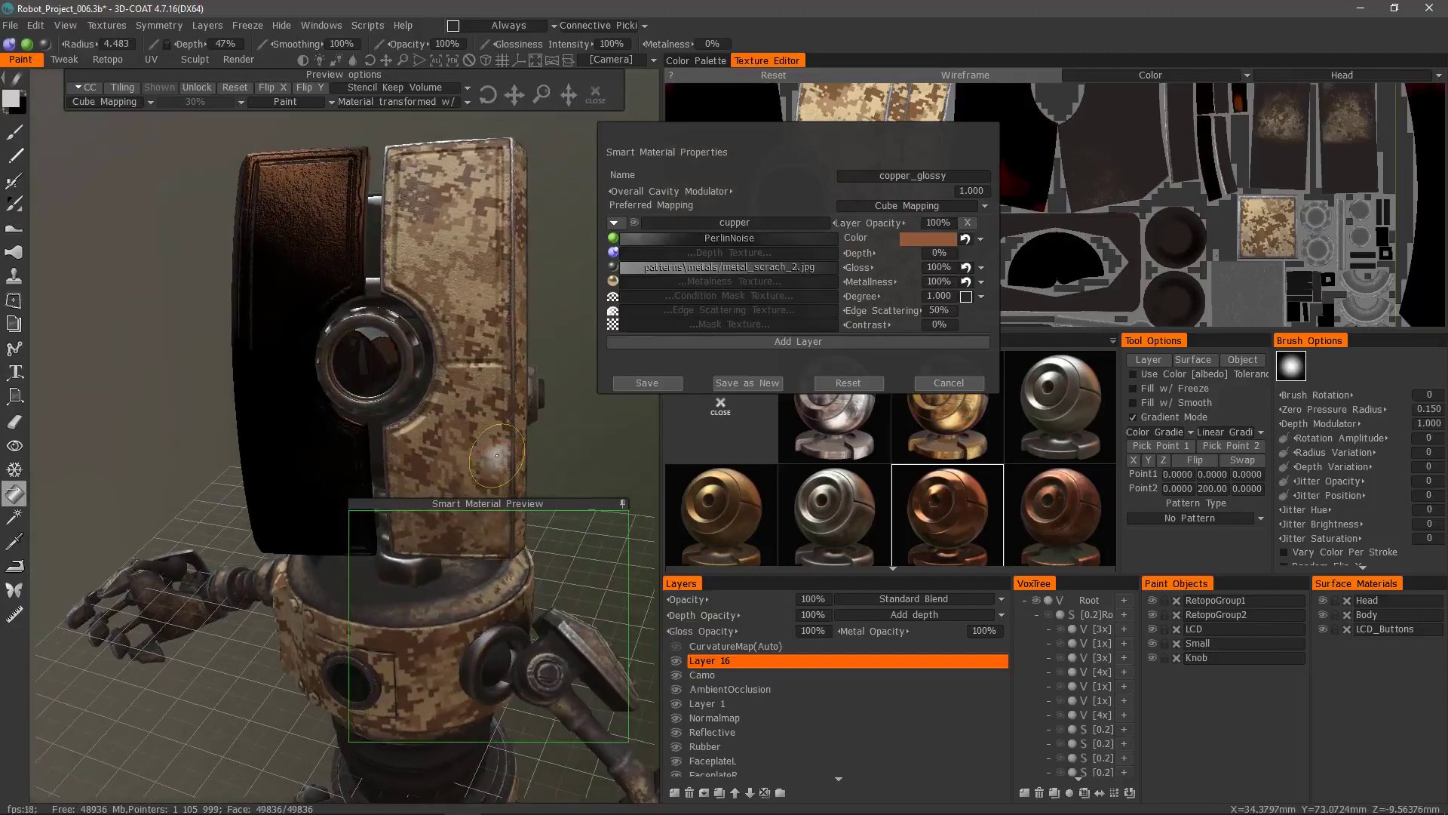
mouse_move(497, 455)
left_mouse_down("alt")
mouse_move(460, 420)
mouse_move(193, 397)
mouse_move(233, 397)
mouse_move(255, 452)
mouse_move(295, 444)
left_mouse_up("alt")
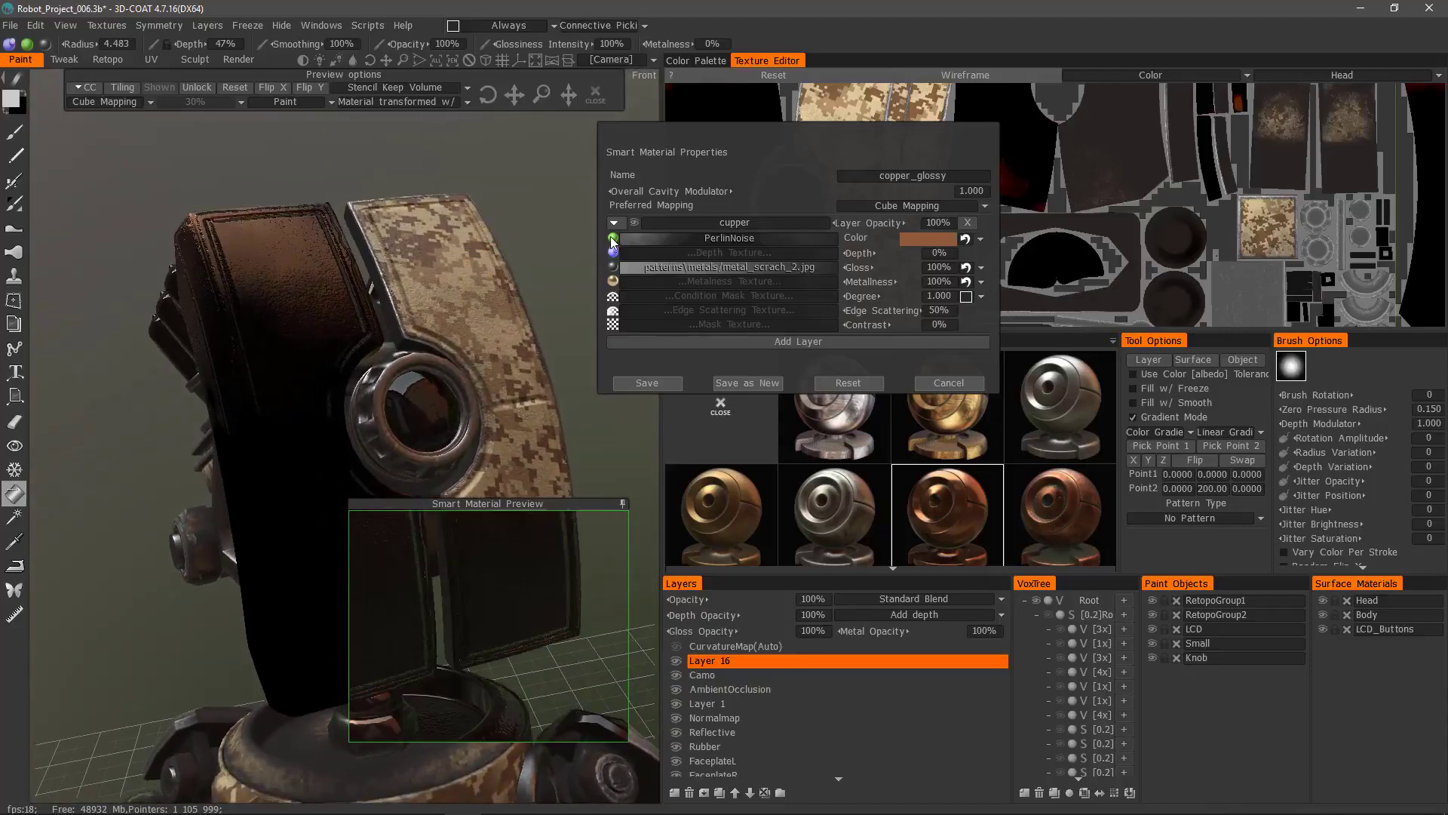
Step: Reduce the copper material's noise degree to 0.550 and move the material preview over the upper left head plate
left_click(612, 238)
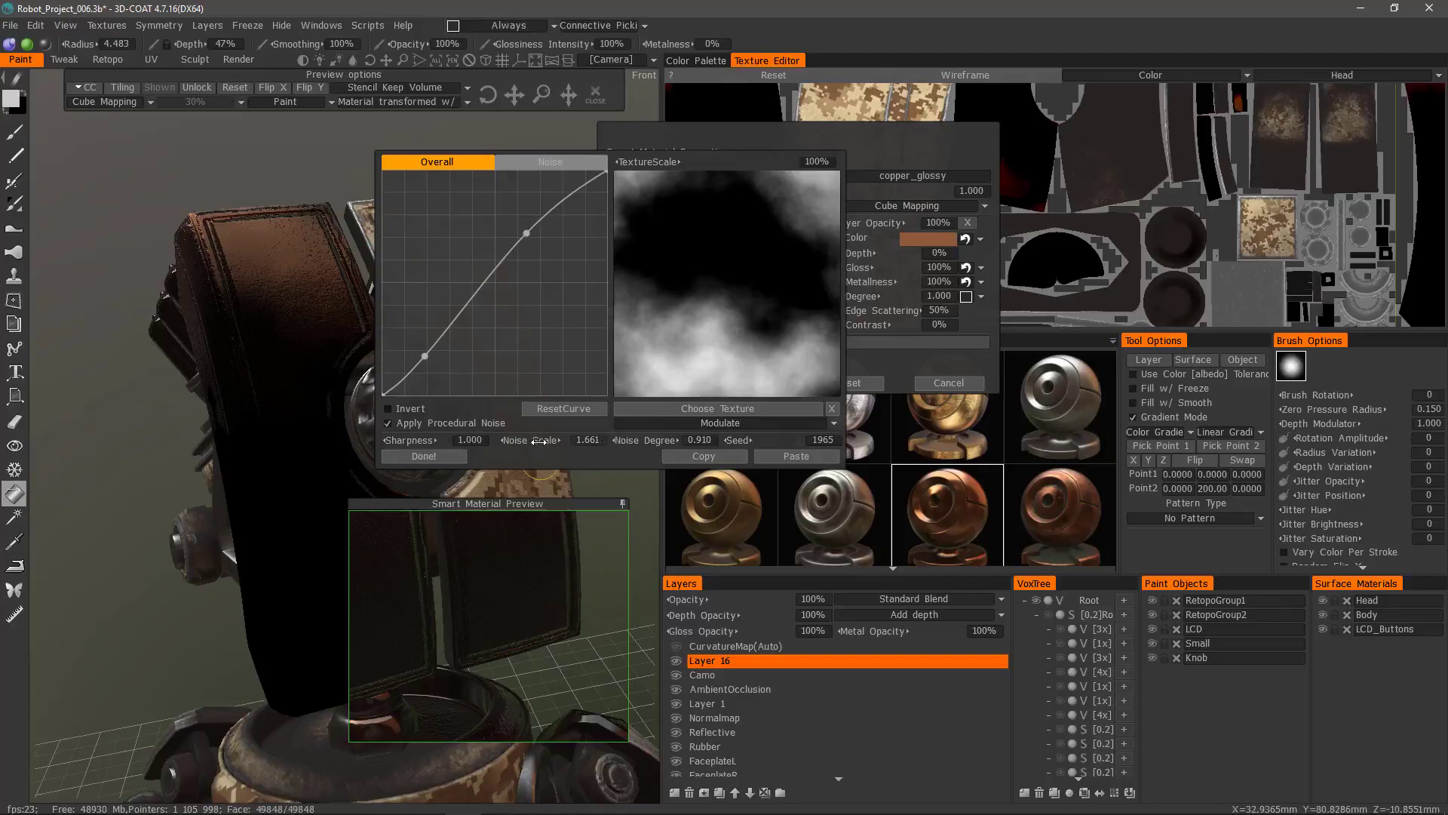
left_click_drag(641, 441, 613, 441)
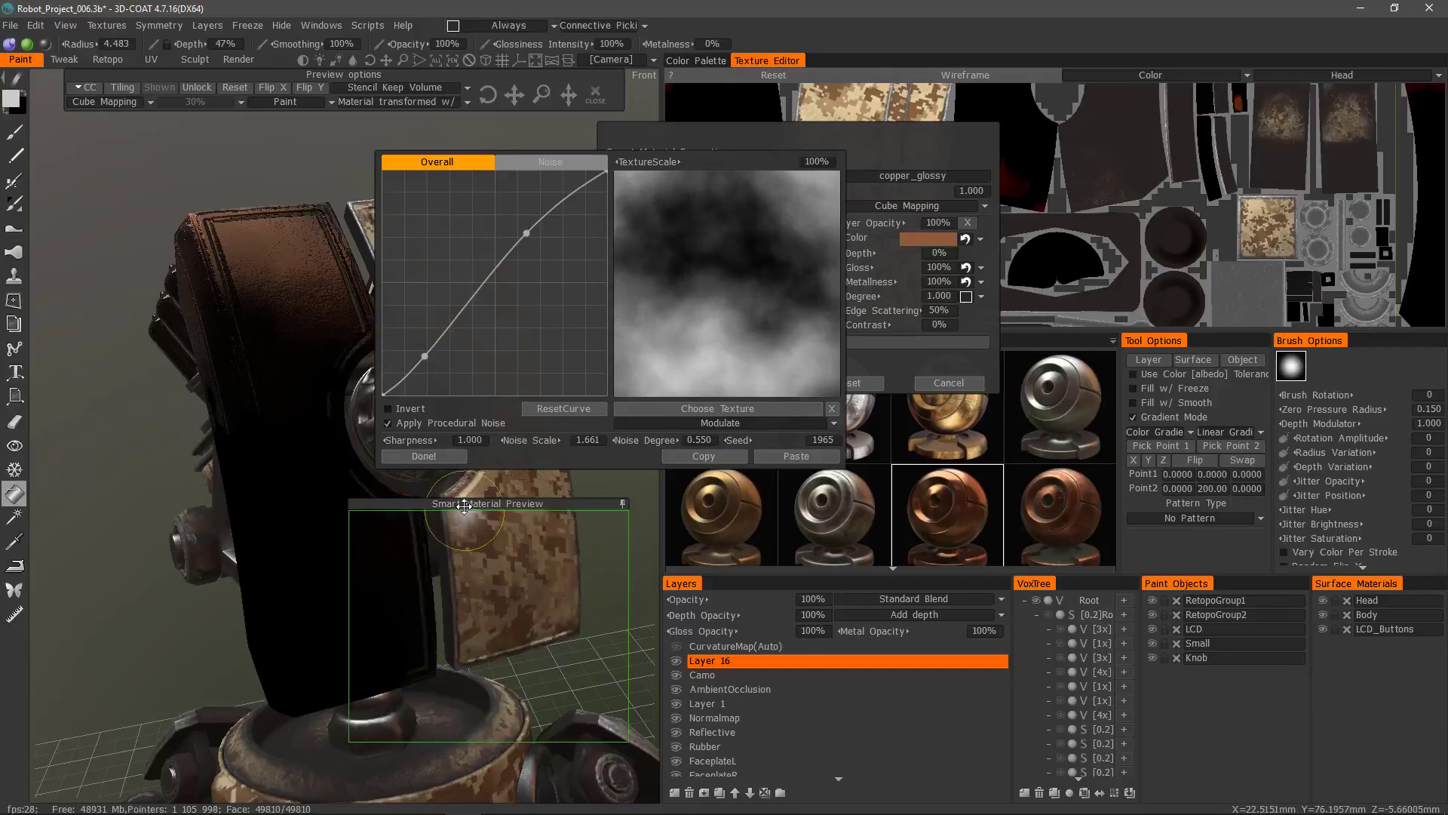
left_click_drag(487, 504, 271, 177)
left_click(424, 456)
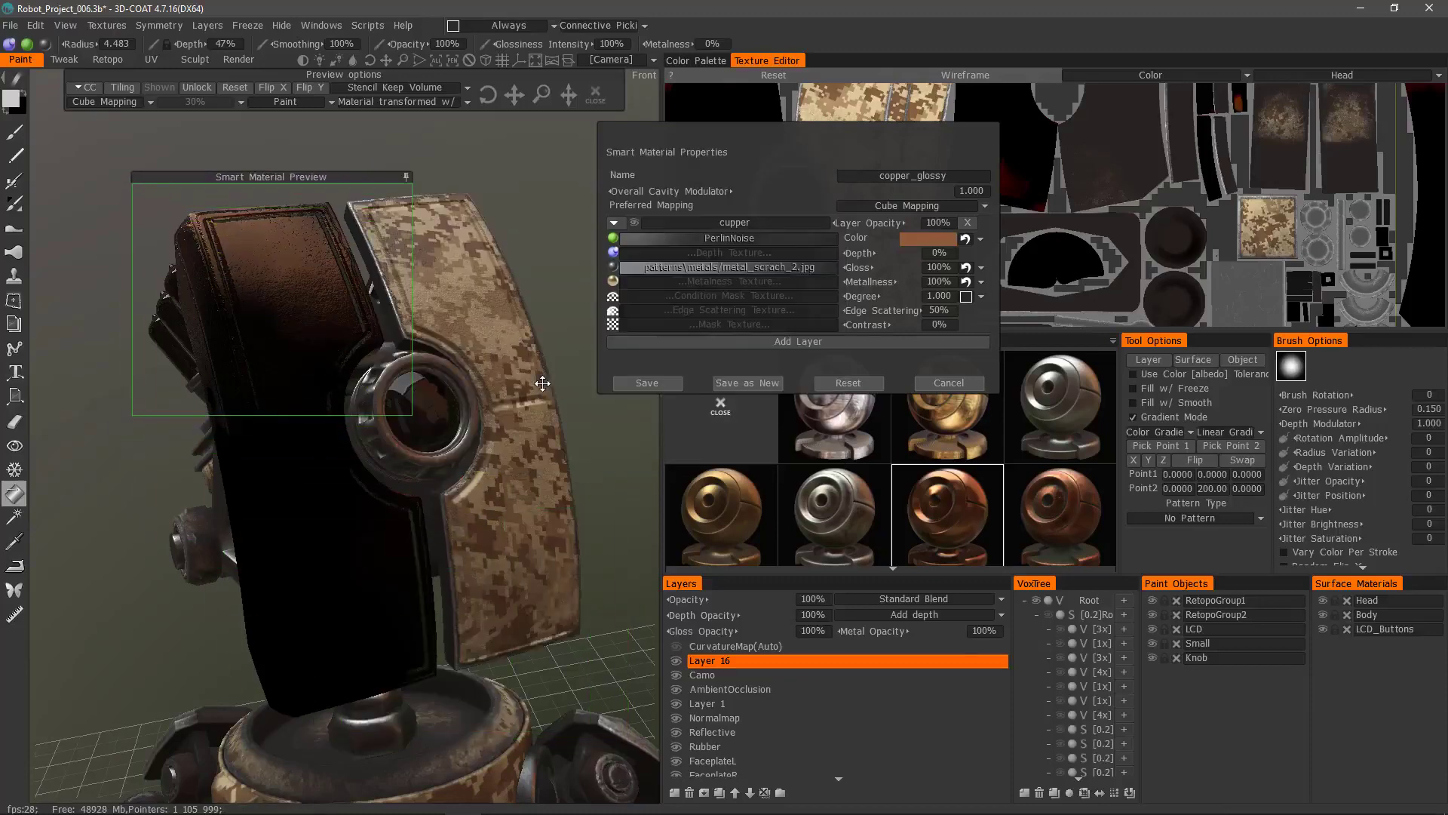
Step: Collapse the smart material preview and move it clear of the robot's head
left_click_drag(543, 384, 528, 369, "alt")
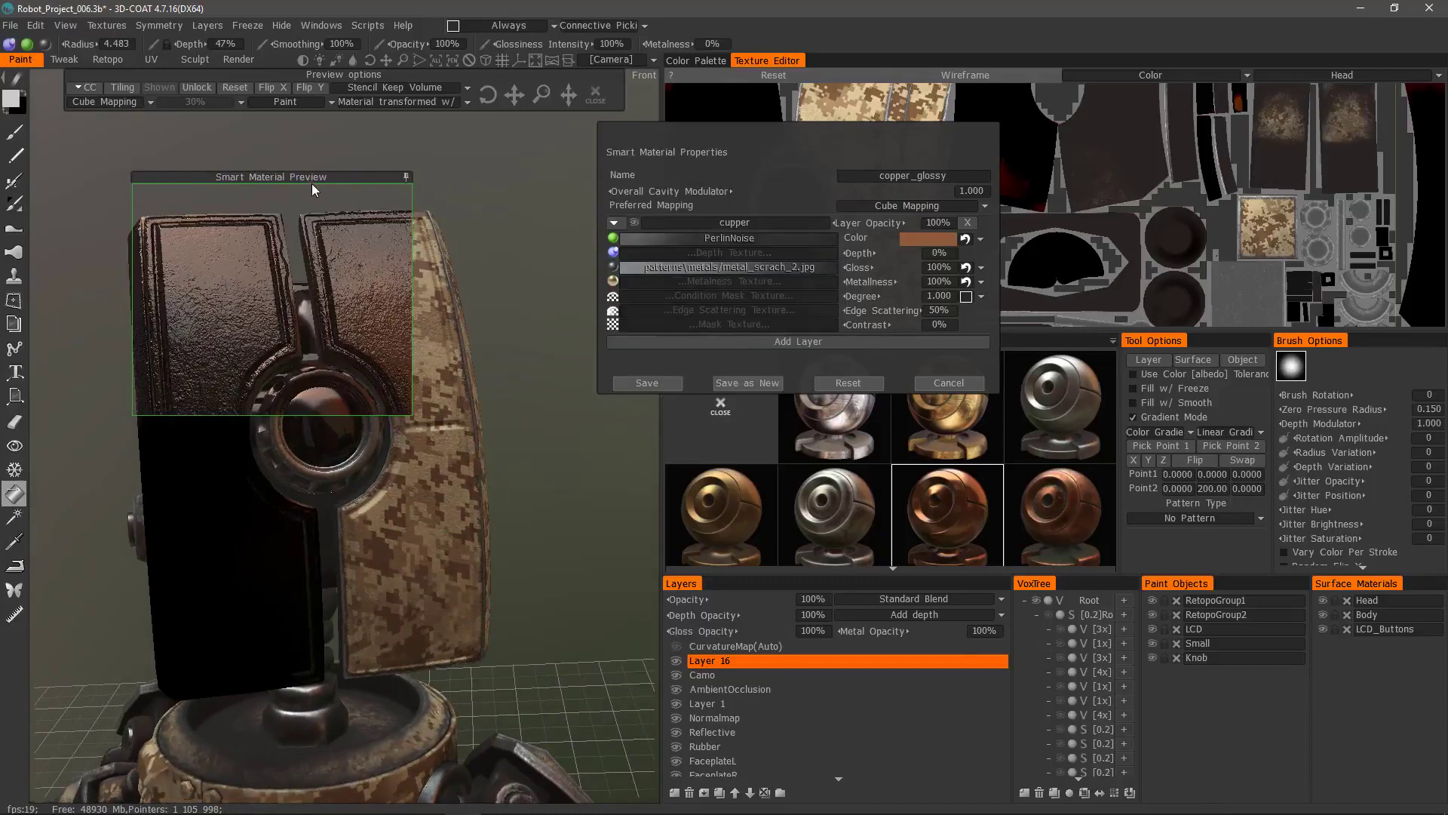
left_click_drag(295, 175, 382, 171)
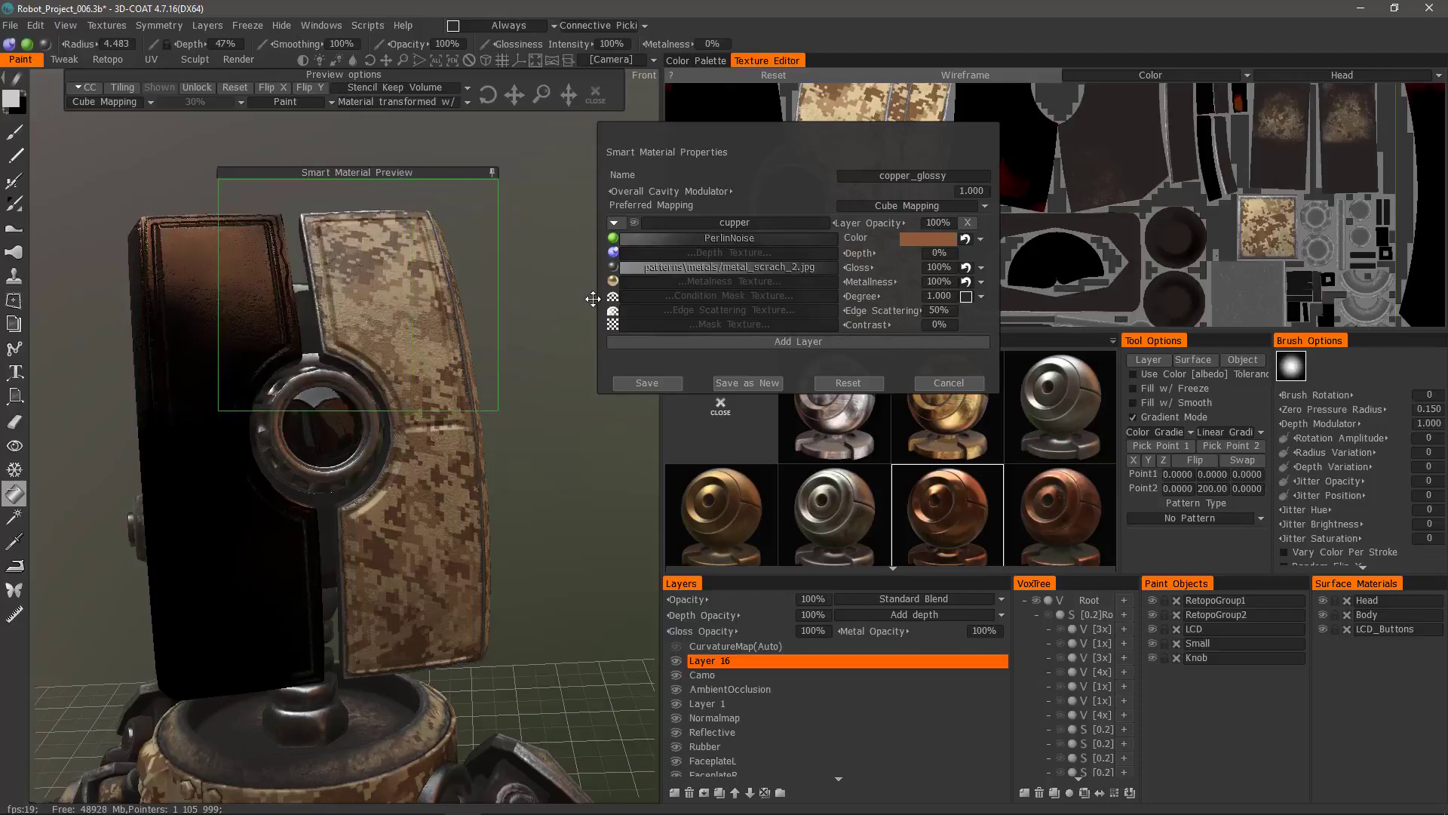
left_click(490, 174)
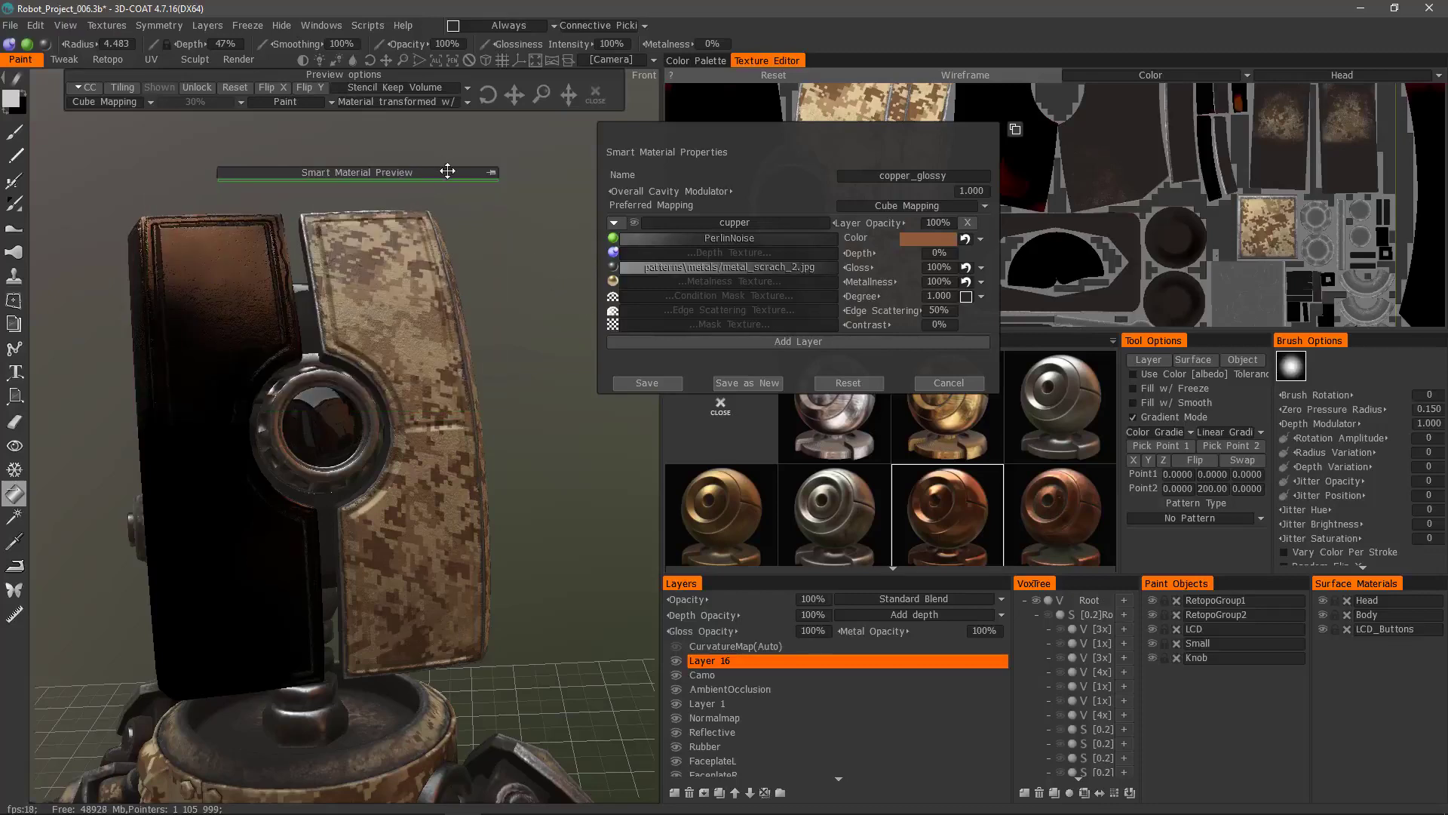
left_click_drag(443, 172, 458, 113)
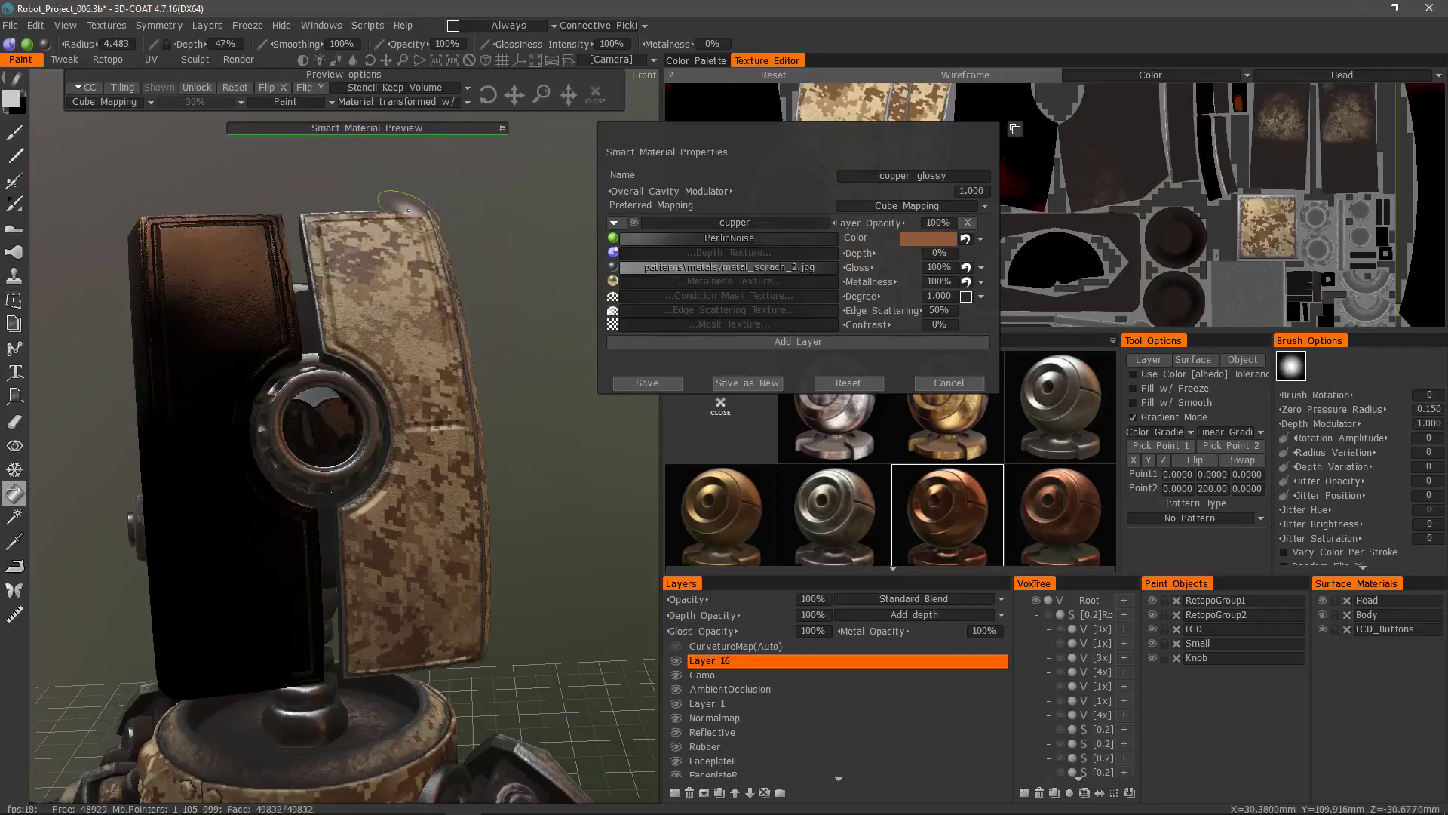
Step: Brush a copper patch onto the upper right head plate and build up a second one below it with the airbrush at 22% opacity
left_click(14, 135)
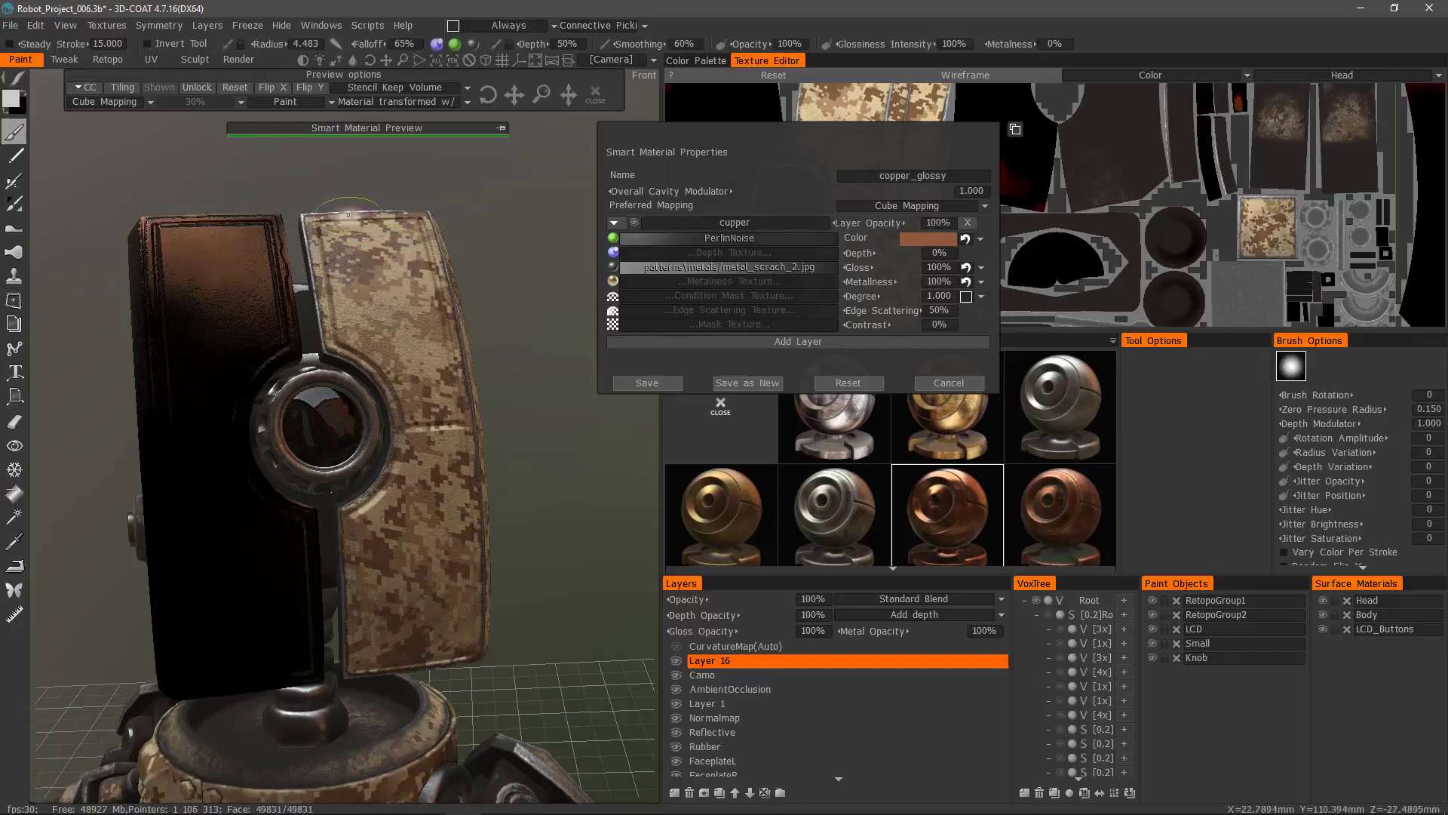
mouse_move(397, 264)
left_mouse_down()
mouse_move(400, 332)
mouse_move(385, 302)
mouse_move(414, 274)
mouse_move(400, 264)
mouse_move(377, 332)
mouse_move(410, 362)
left_mouse_up()
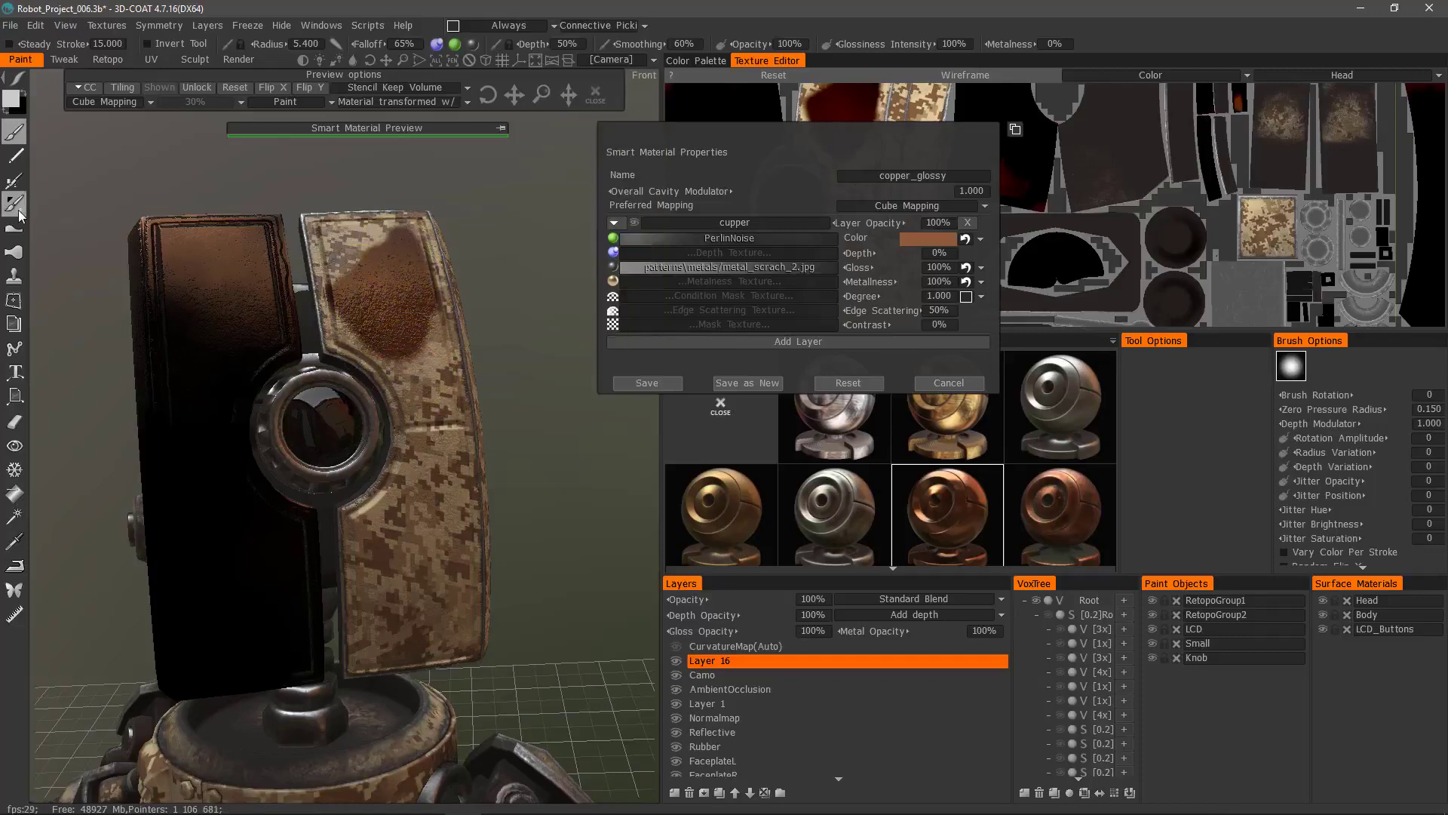
left_click(14, 182)
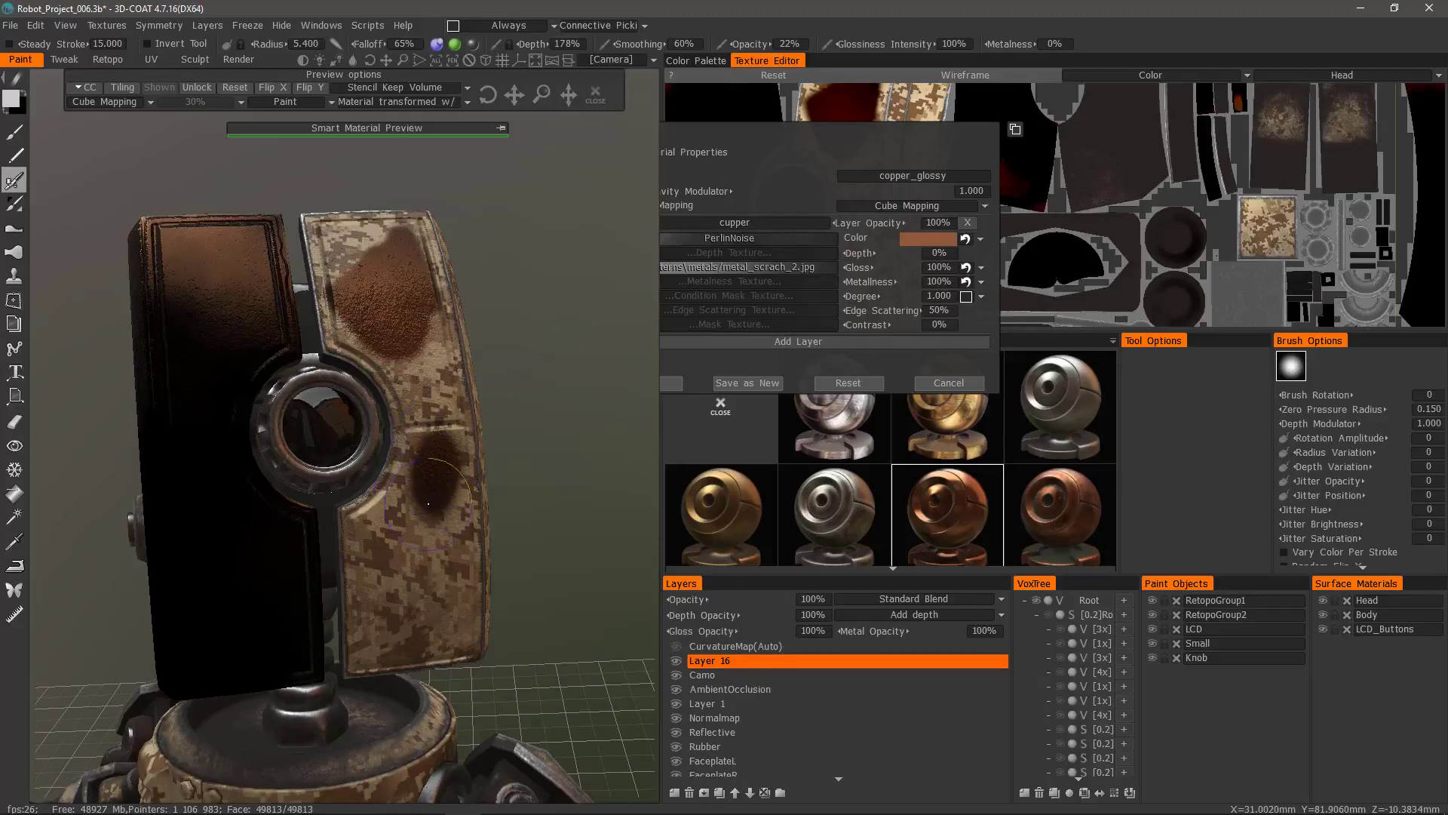
left_click_drag(428, 504, 438, 495)
Step: Paint overlapping copper strokes on the lower part of the right head plate with the brush at 24% opacity
mouse_move(320, 428)
left_mouse_down("alt")
mouse_move(307, 467)
mouse_move(198, 447)
mouse_move(316, 452)
left_mouse_up("alt")
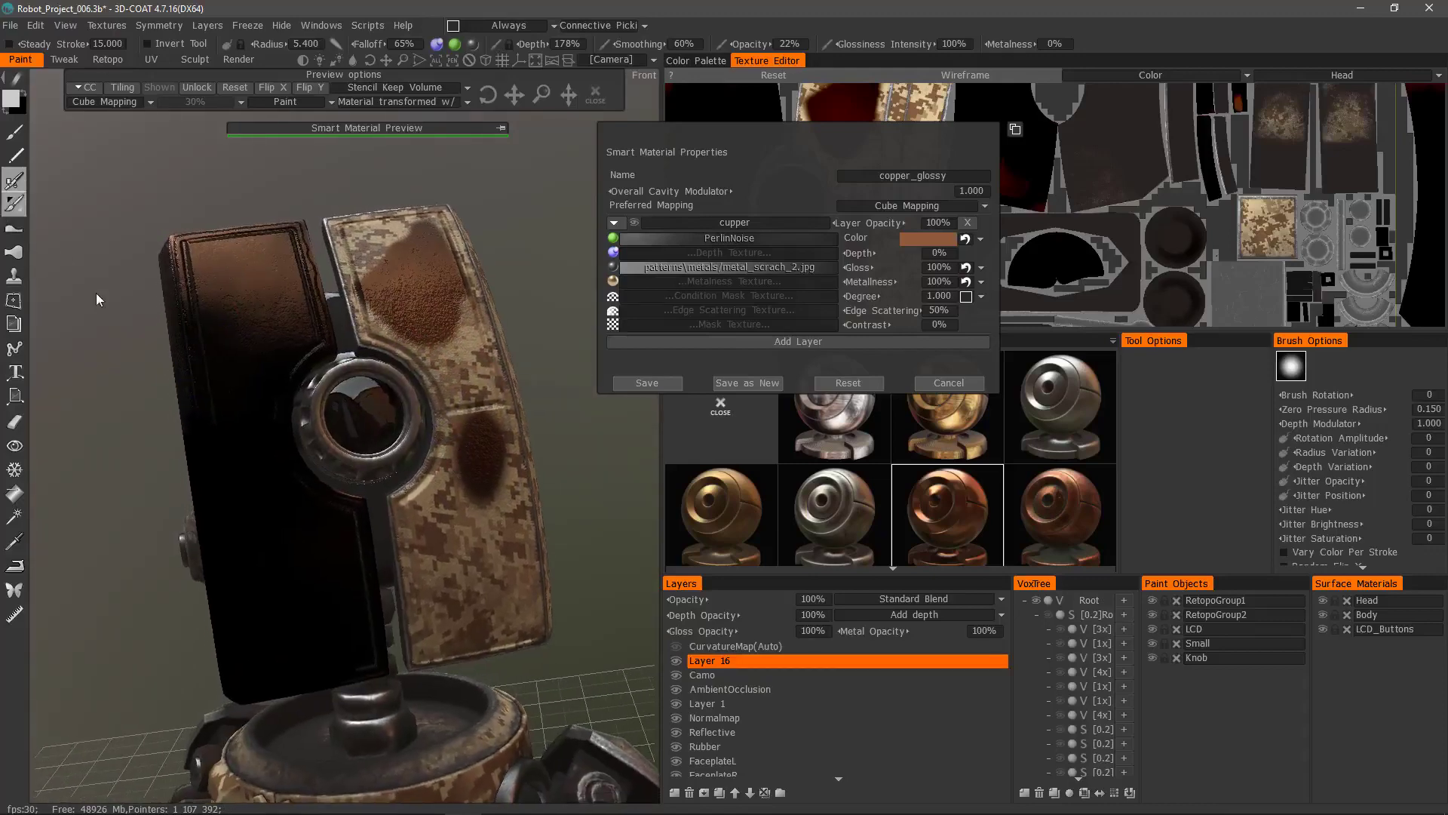
mouse_move(96, 299)
left_mouse_down("alt")
mouse_move(162, 309)
mouse_move(106, 283)
mouse_move(121, 286)
left_mouse_up("alt")
left_click_drag(753, 45, 845, 58)
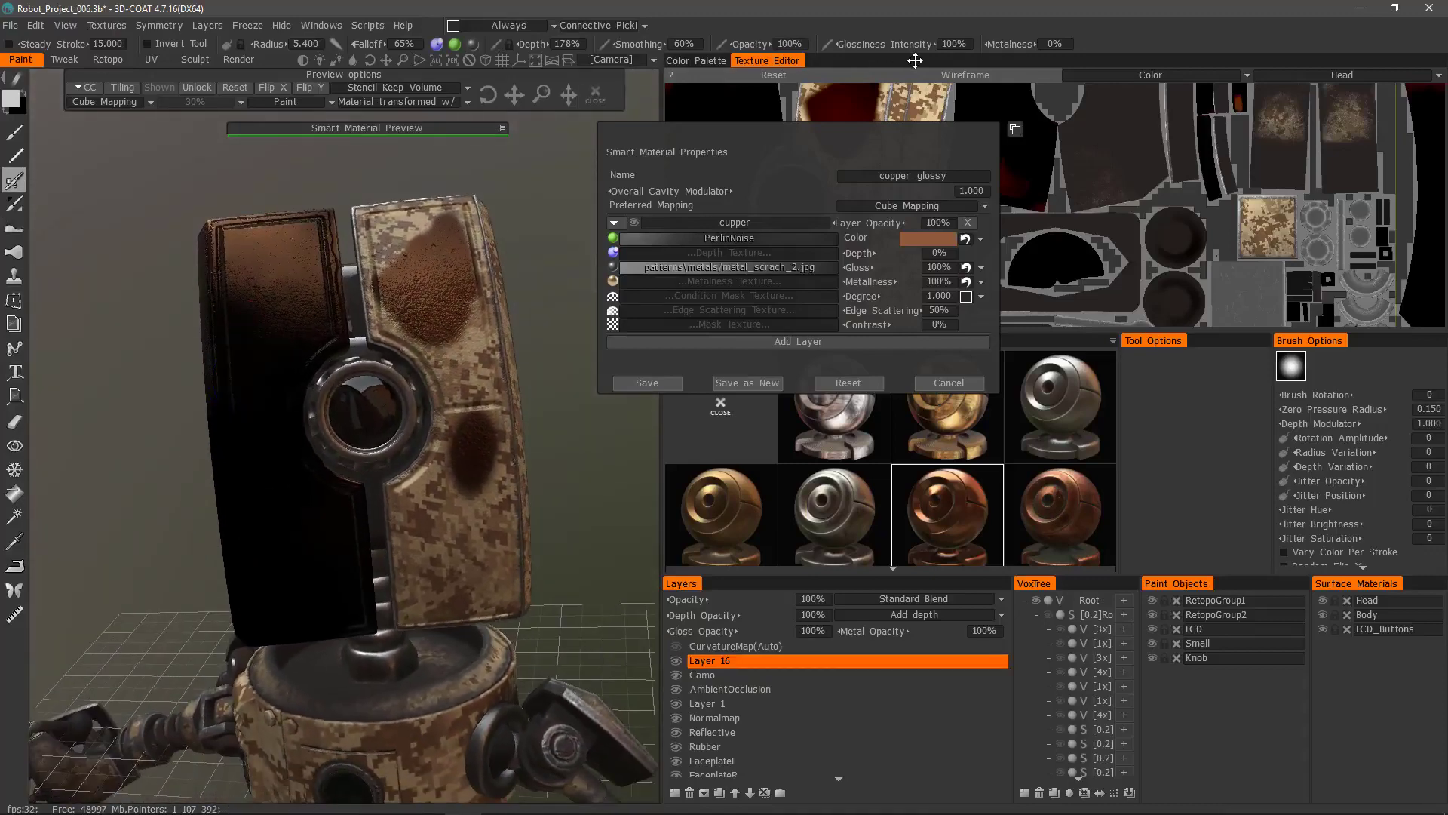
mouse_move(423, 321)
left_mouse_down("alt")
mouse_move(414, 424)
mouse_move(436, 510)
left_mouse_up("alt")
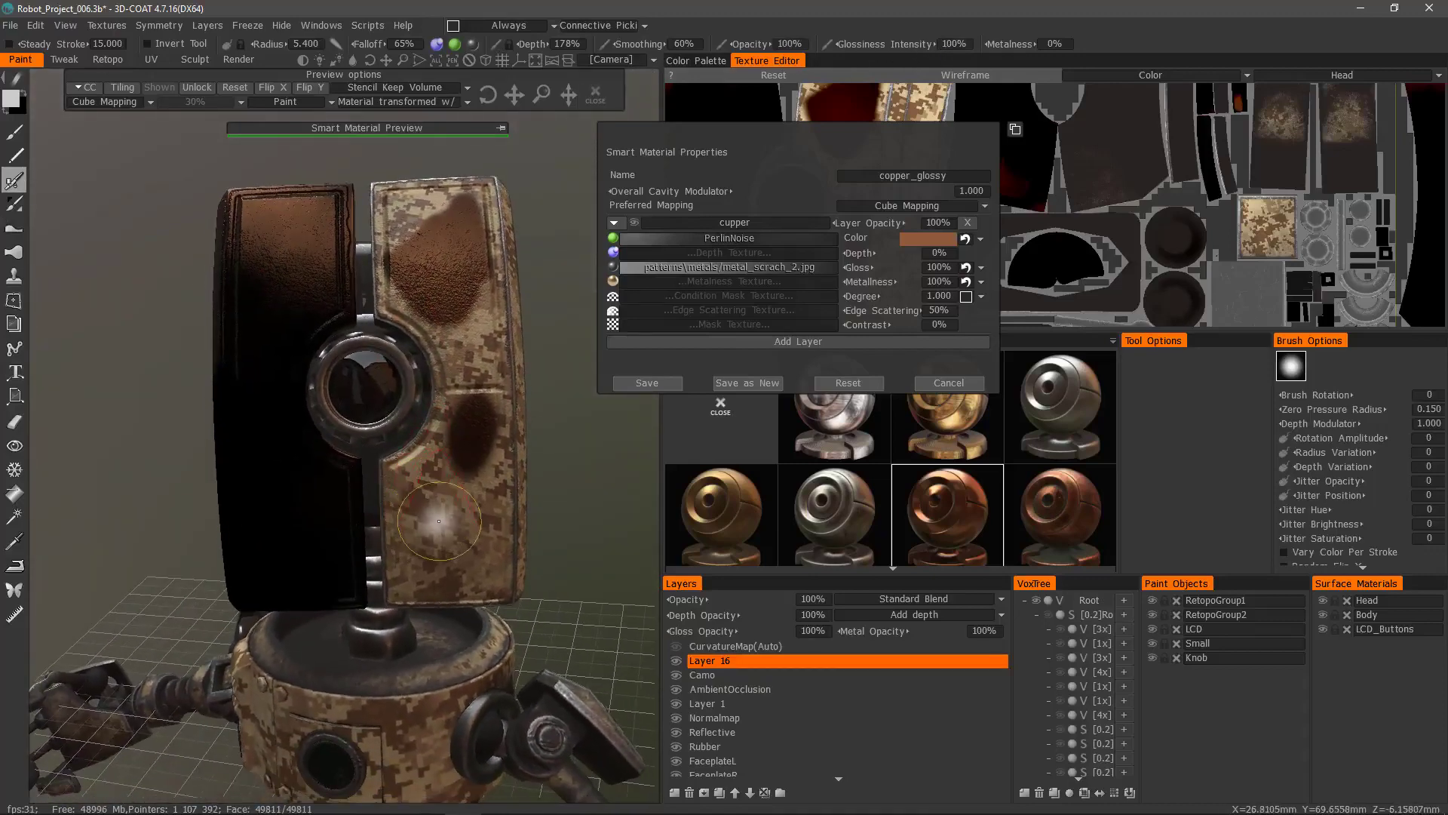
left_click(15, 132)
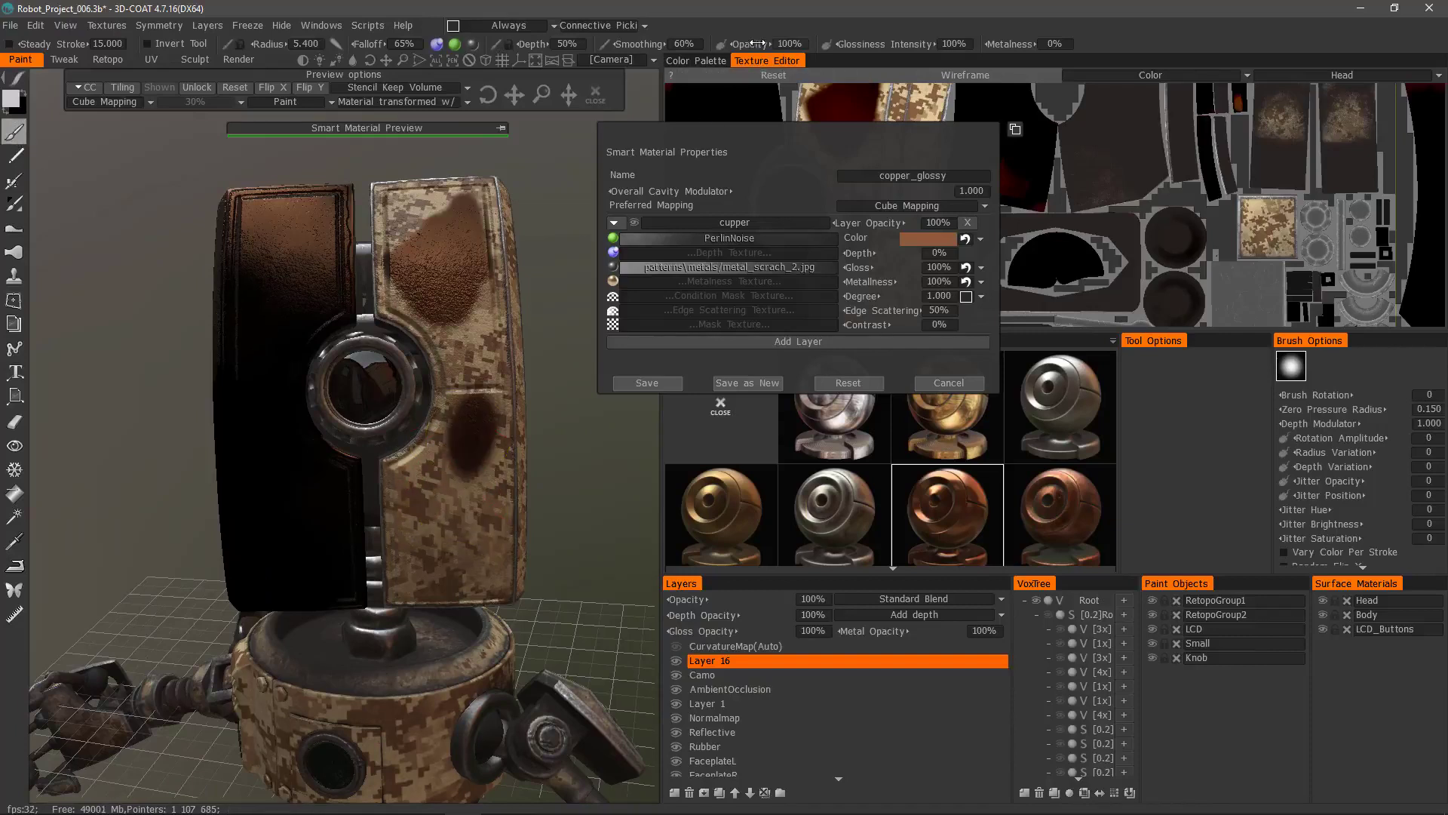
left_click_drag(664, 47, 635, 50)
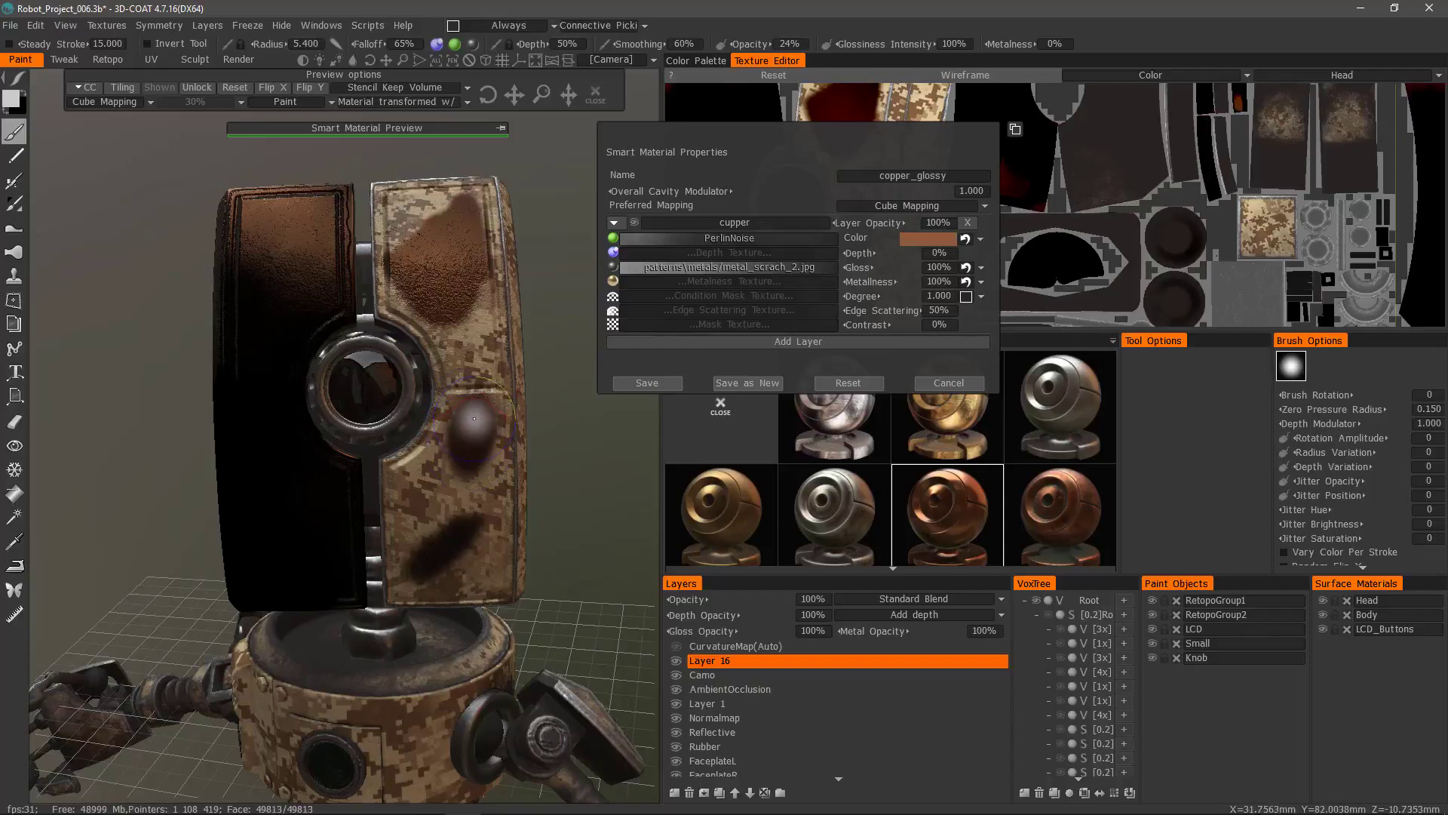
left_click(474, 435)
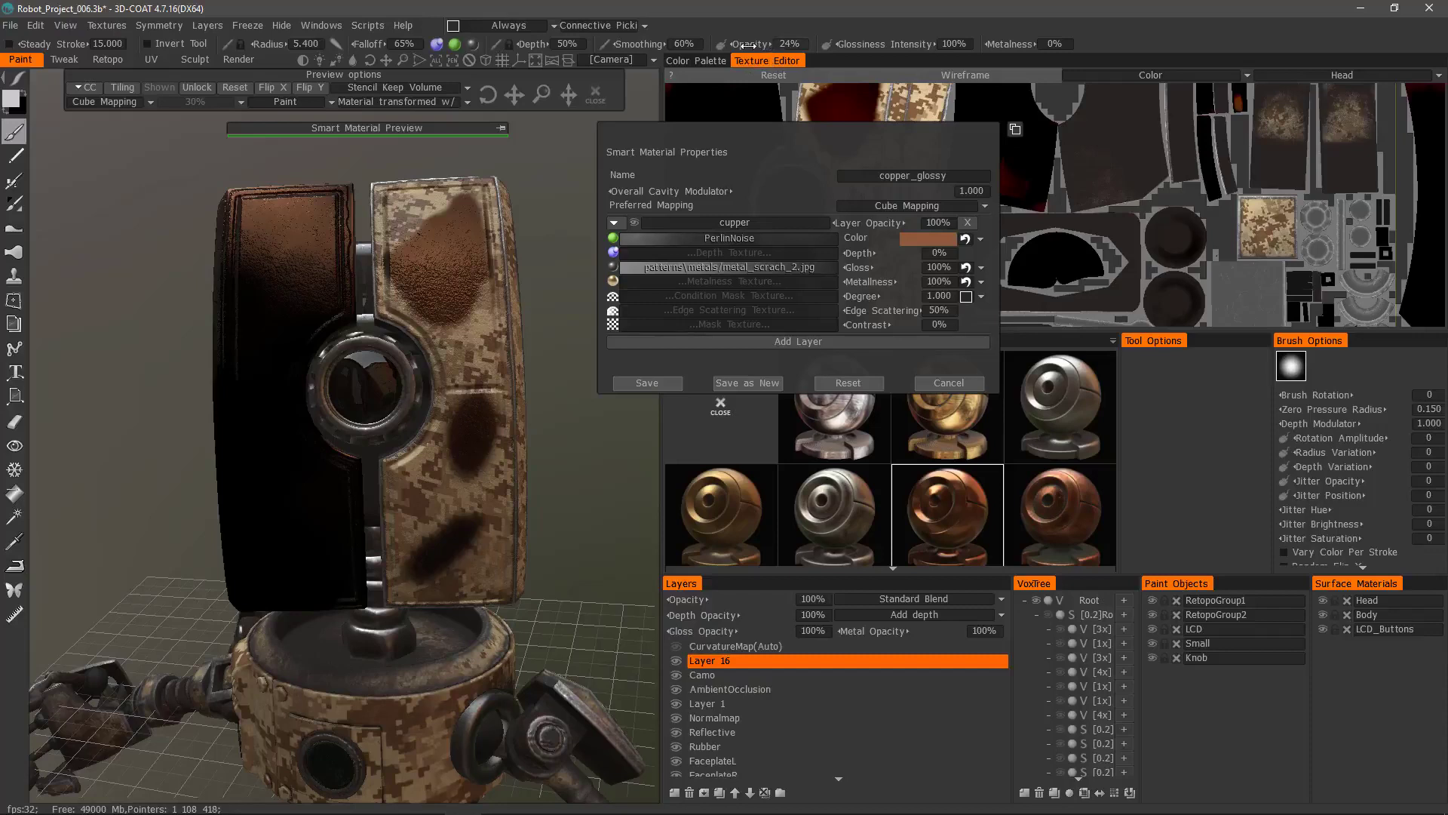
left_click_drag(418, 497, 429, 491)
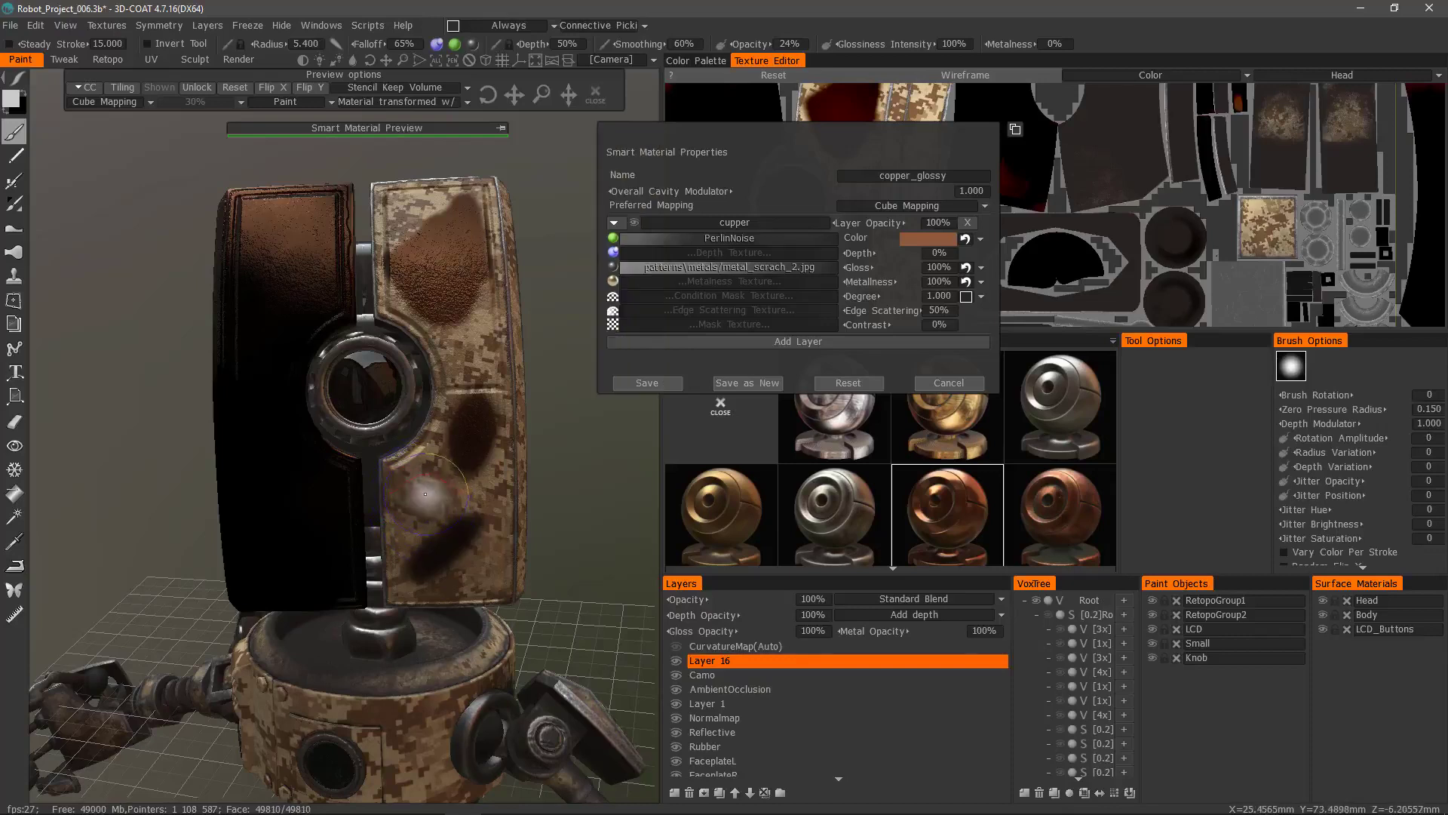
mouse_move(427, 475)
left_mouse_down()
mouse_move(411, 490)
mouse_move(446, 507)
left_mouse_up()
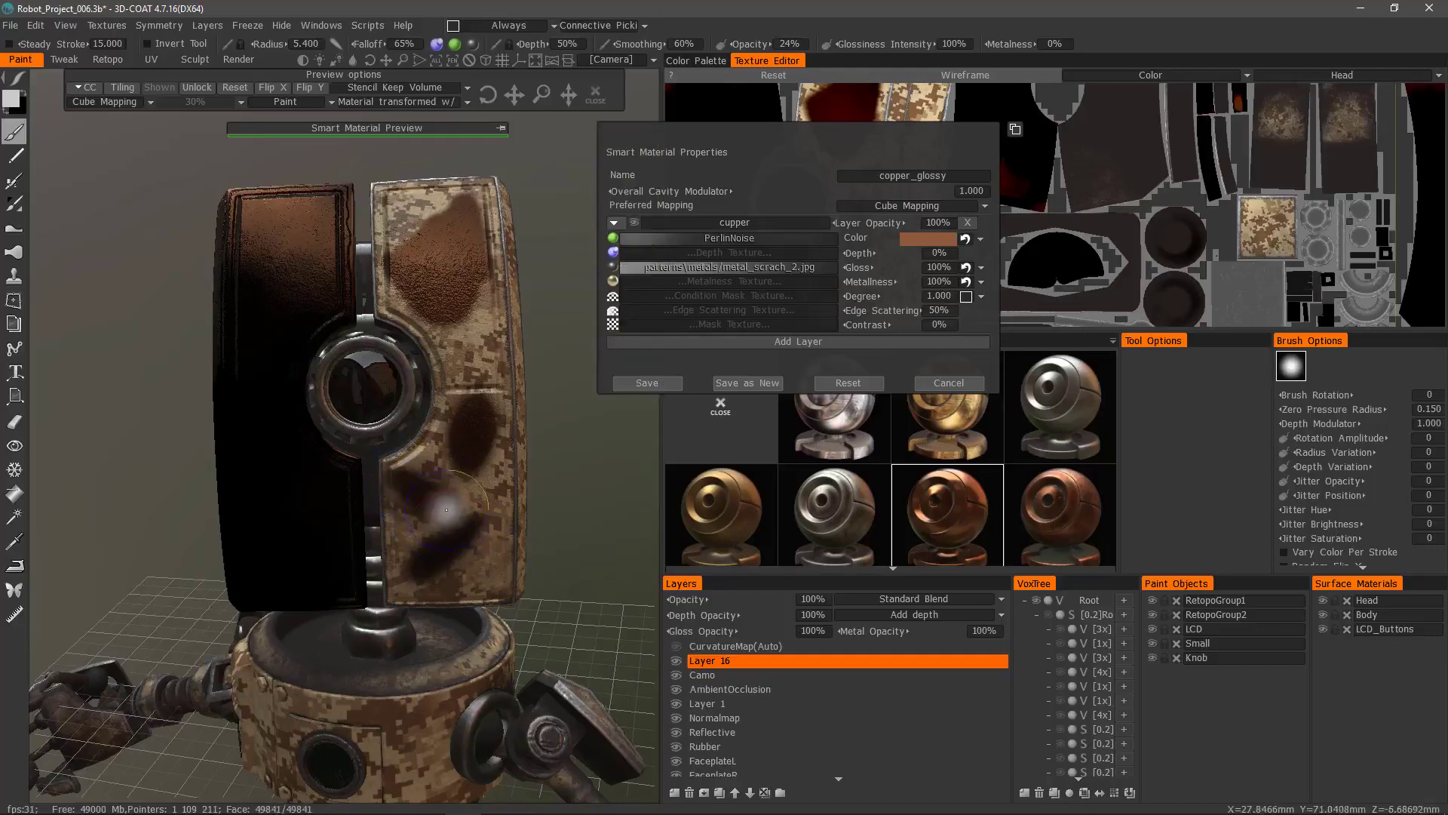
Step: Close the copper_glossy material properties without saving the changes
mouse_move(449, 513)
right_mouse_down()
mouse_move(635, 636)
mouse_move(726, 351)
mouse_move(904, 404)
mouse_move(875, 324)
mouse_move(603, 405)
mouse_move(599, 364)
right_mouse_up()
left_click(947, 383)
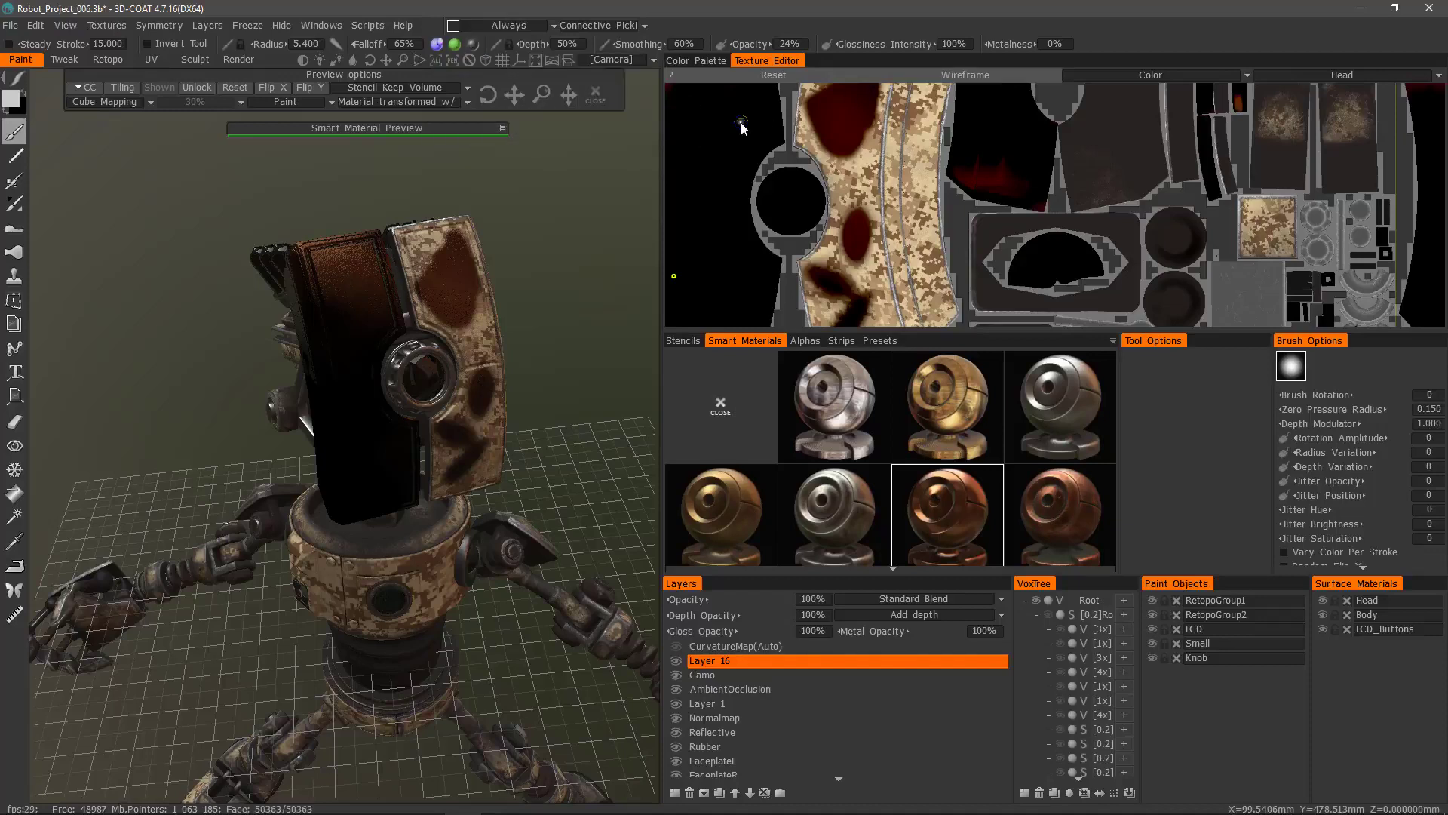
Step: Turn off the depth and gloss paint channels and inspect the copper effect over the head's camouflage
left_click(437, 46)
left_click(473, 46)
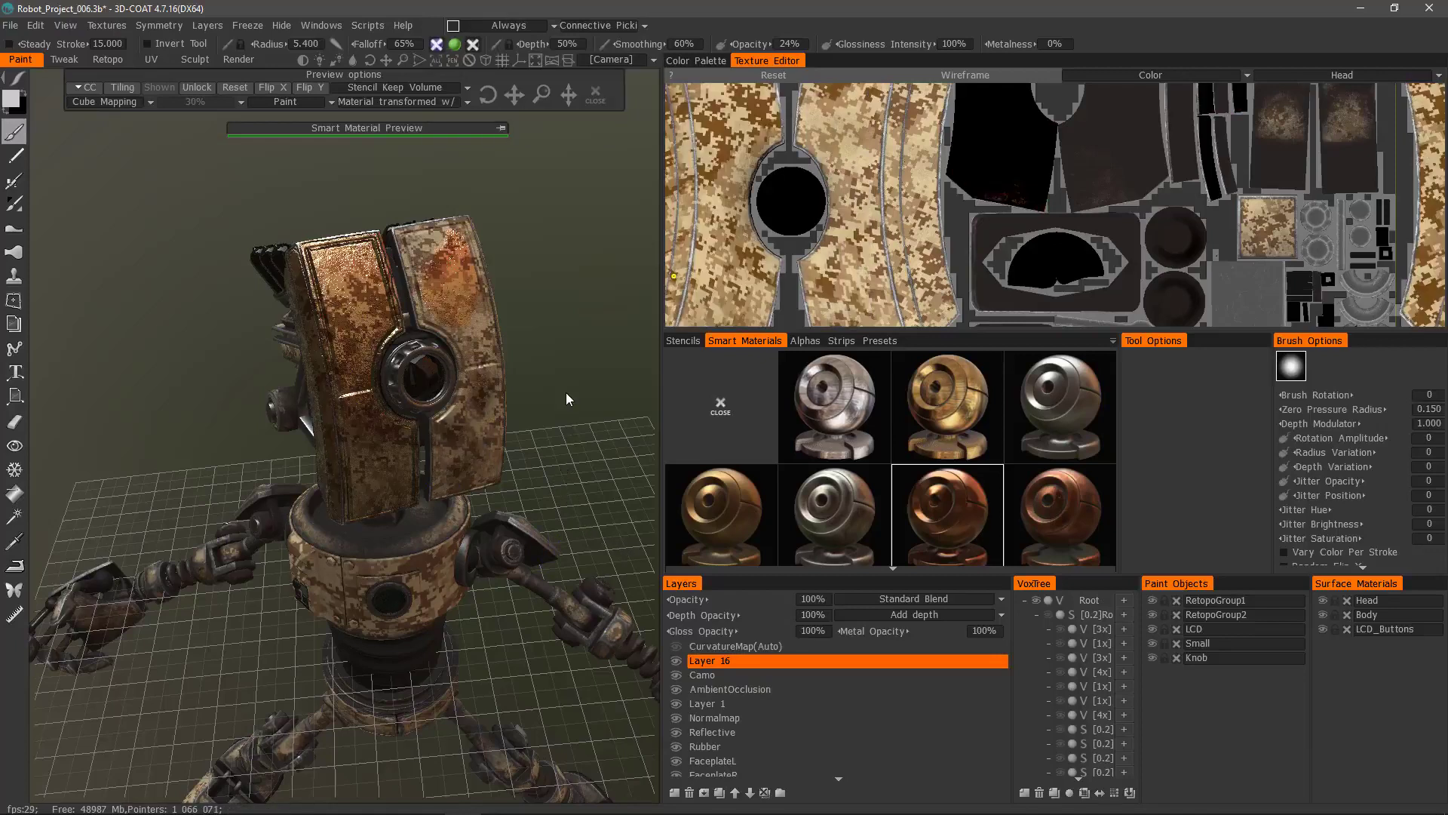
left_click_drag(313, 341, 375, 341, "alt")
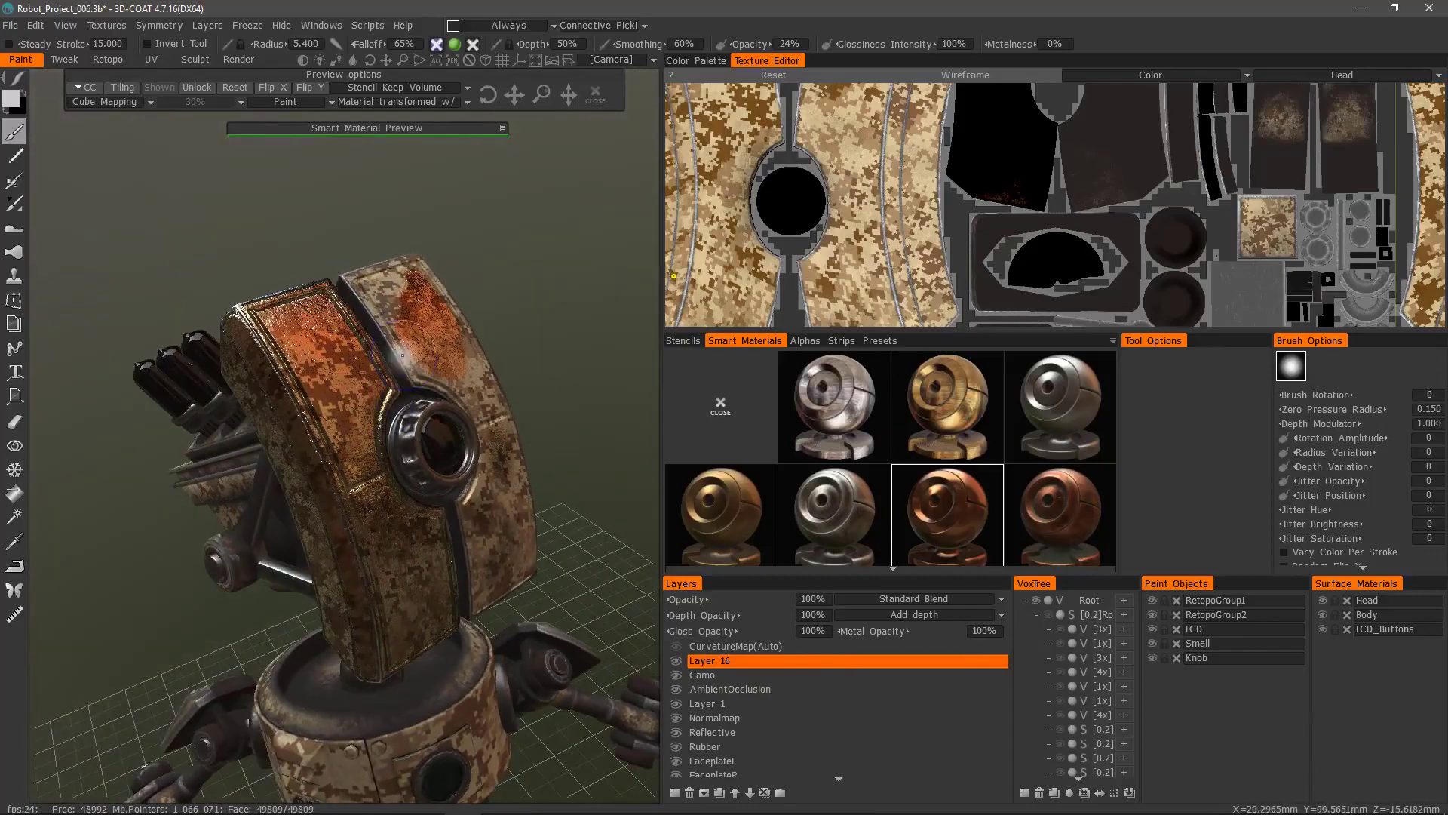
mouse_move(392, 169)
left_mouse_down("alt")
mouse_move(436, 65)
mouse_move(301, 184)
mouse_move(326, 264)
mouse_move(317, 298)
mouse_move(445, 357)
mouse_move(466, 451)
mouse_move(559, 536)
left_mouse_up("alt")
Step: Turn the gloss and depth paint channels back on and undo the copper painting on the head plates
left_click(472, 46)
left_click(436, 44)
key("ctrl+z")
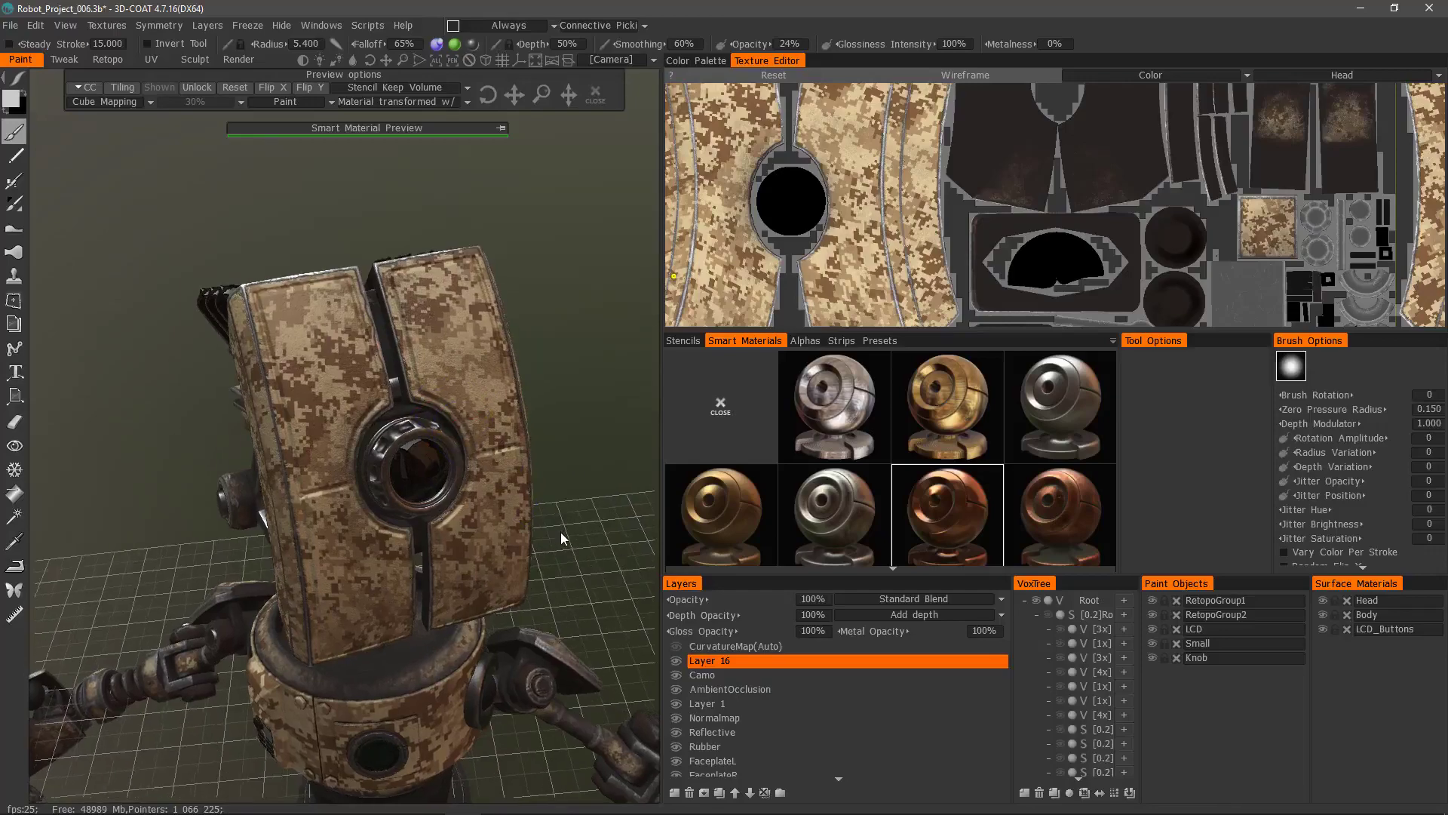
mouse_move(469, 511)
left_mouse_down("alt")
mouse_move(324, 537)
mouse_move(458, 521)
mouse_move(354, 513)
mouse_move(423, 558)
left_mouse_up("alt")
middle_click_drag(440, 669, 441, 550, "alt")
left_click_drag(442, 550, 453, 521, "alt")
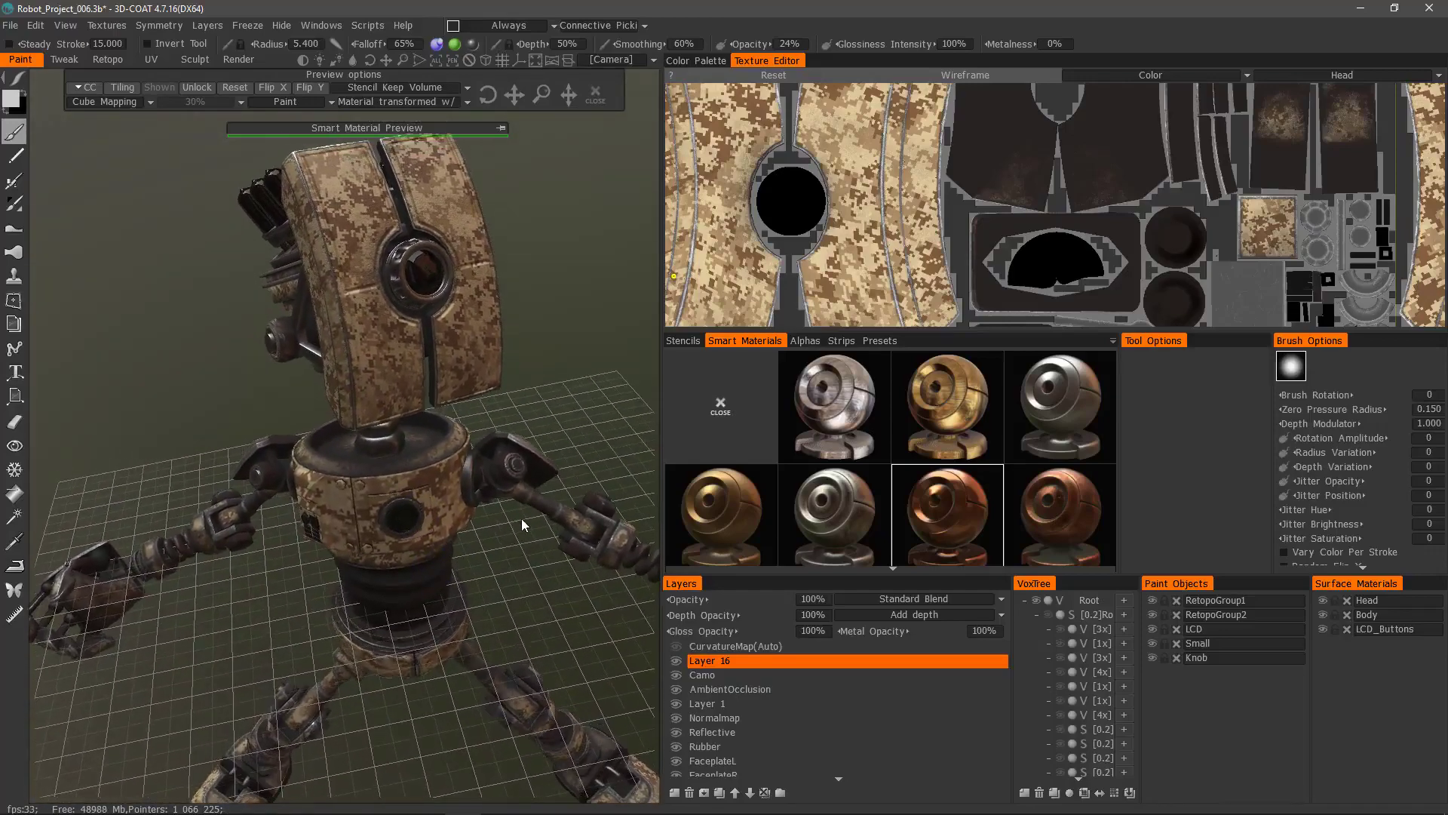
Step: Try reshaping the brush radius tapering curve with a lowered start and three raised points forming a plateau
scroll(1361, 554, "down", 3)
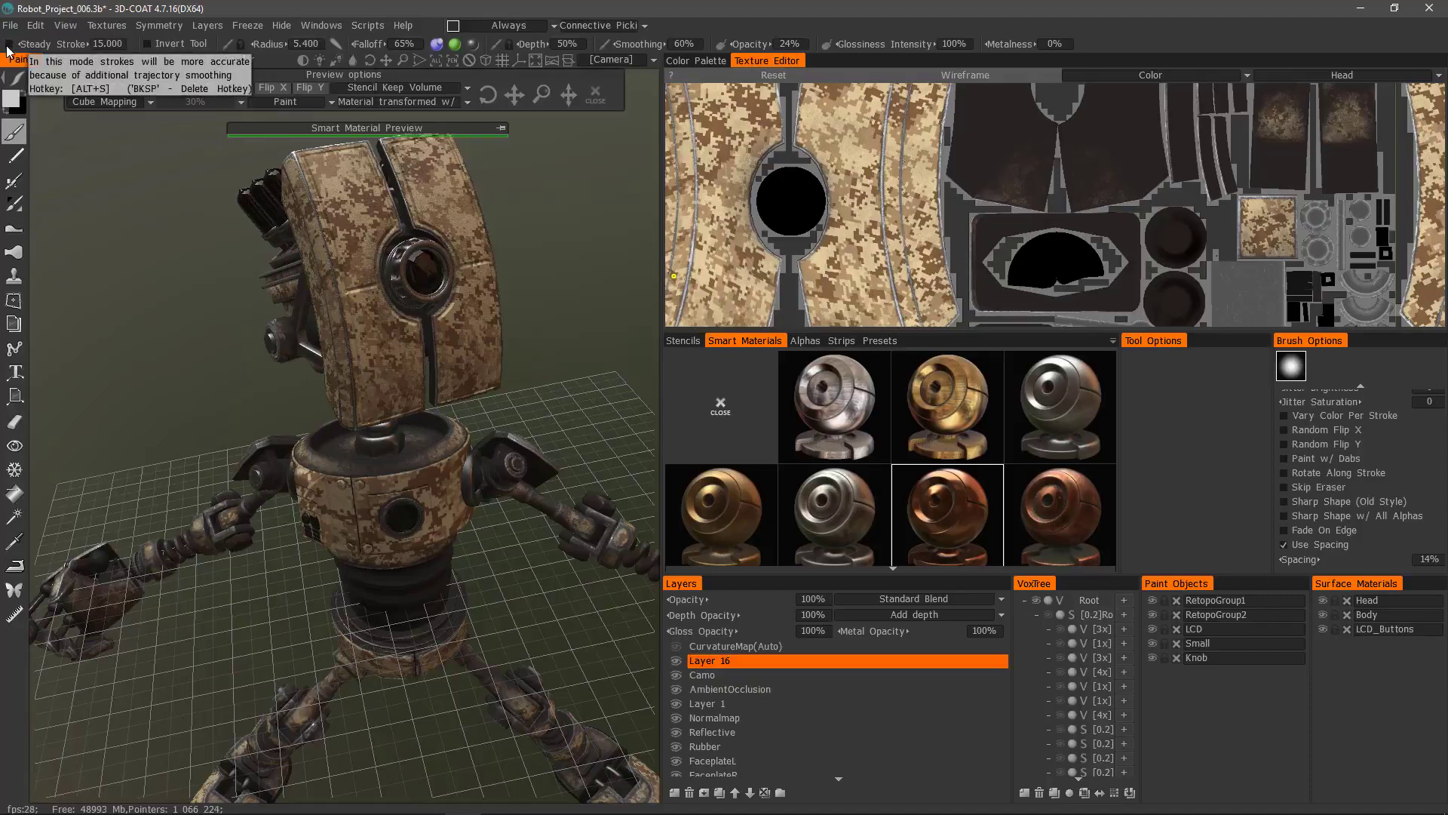
left_click(336, 44)
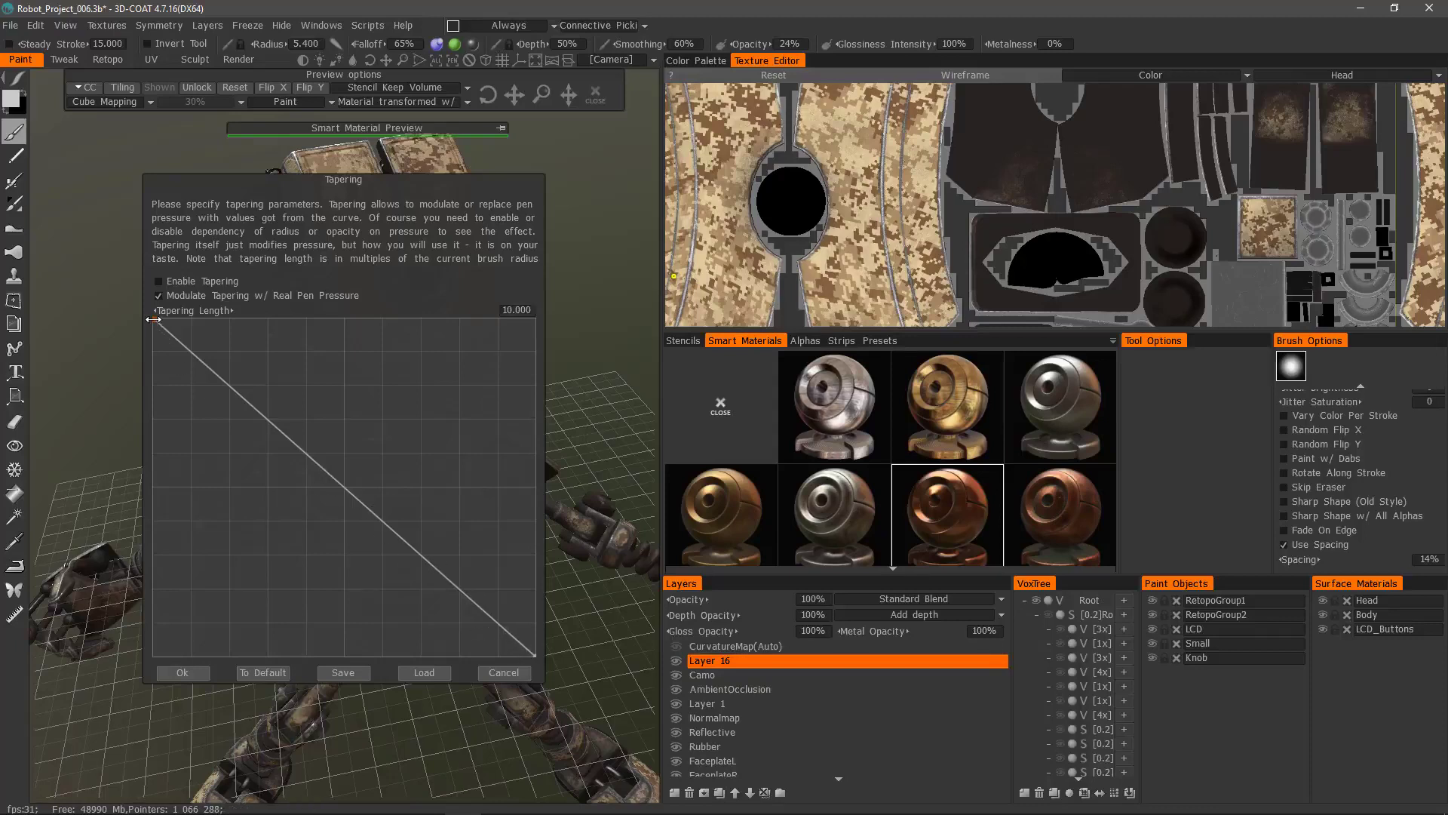
left_click_drag(154, 320, 155, 507)
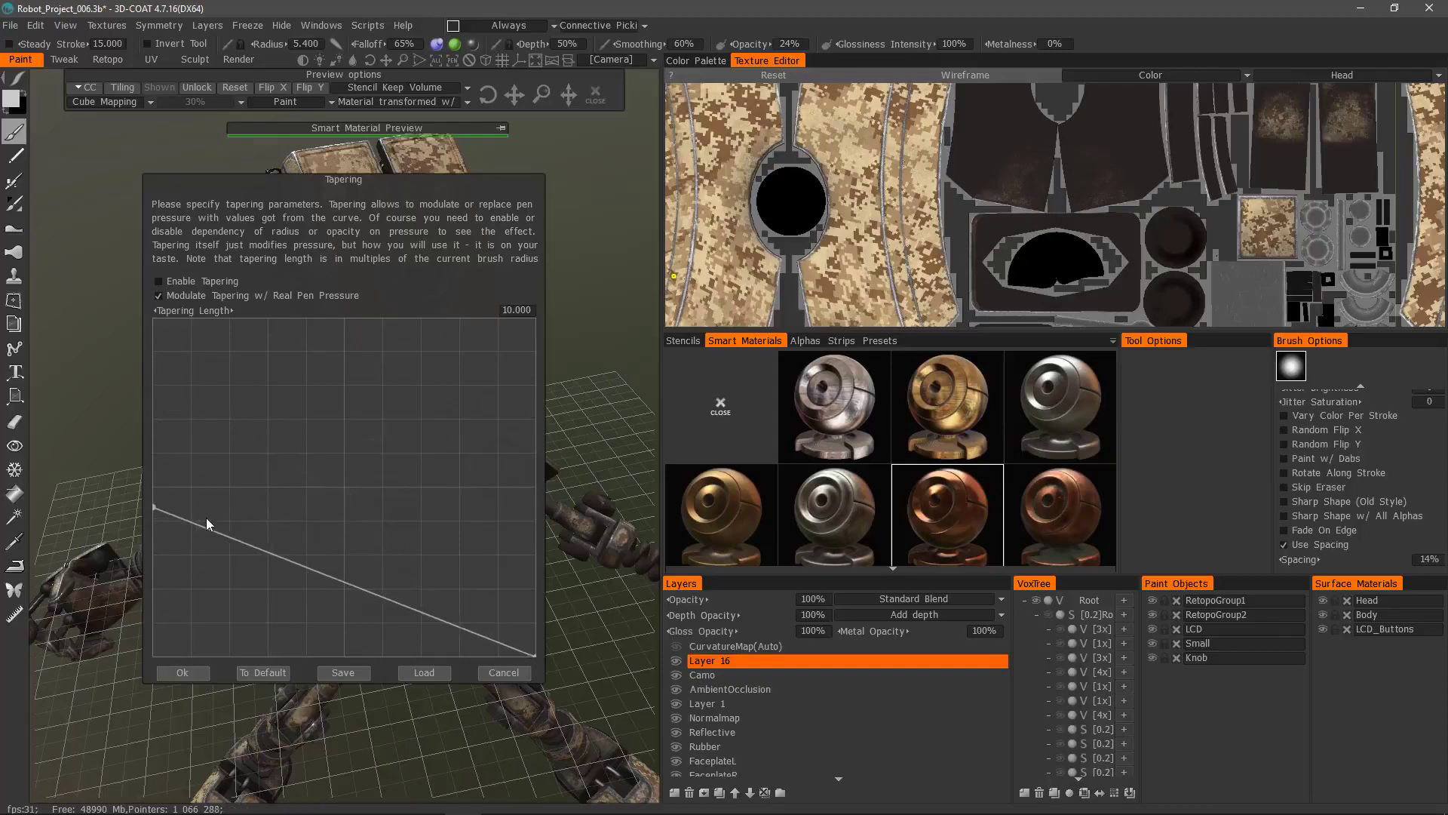
left_click(358, 590)
left_click_drag(358, 593, 361, 398)
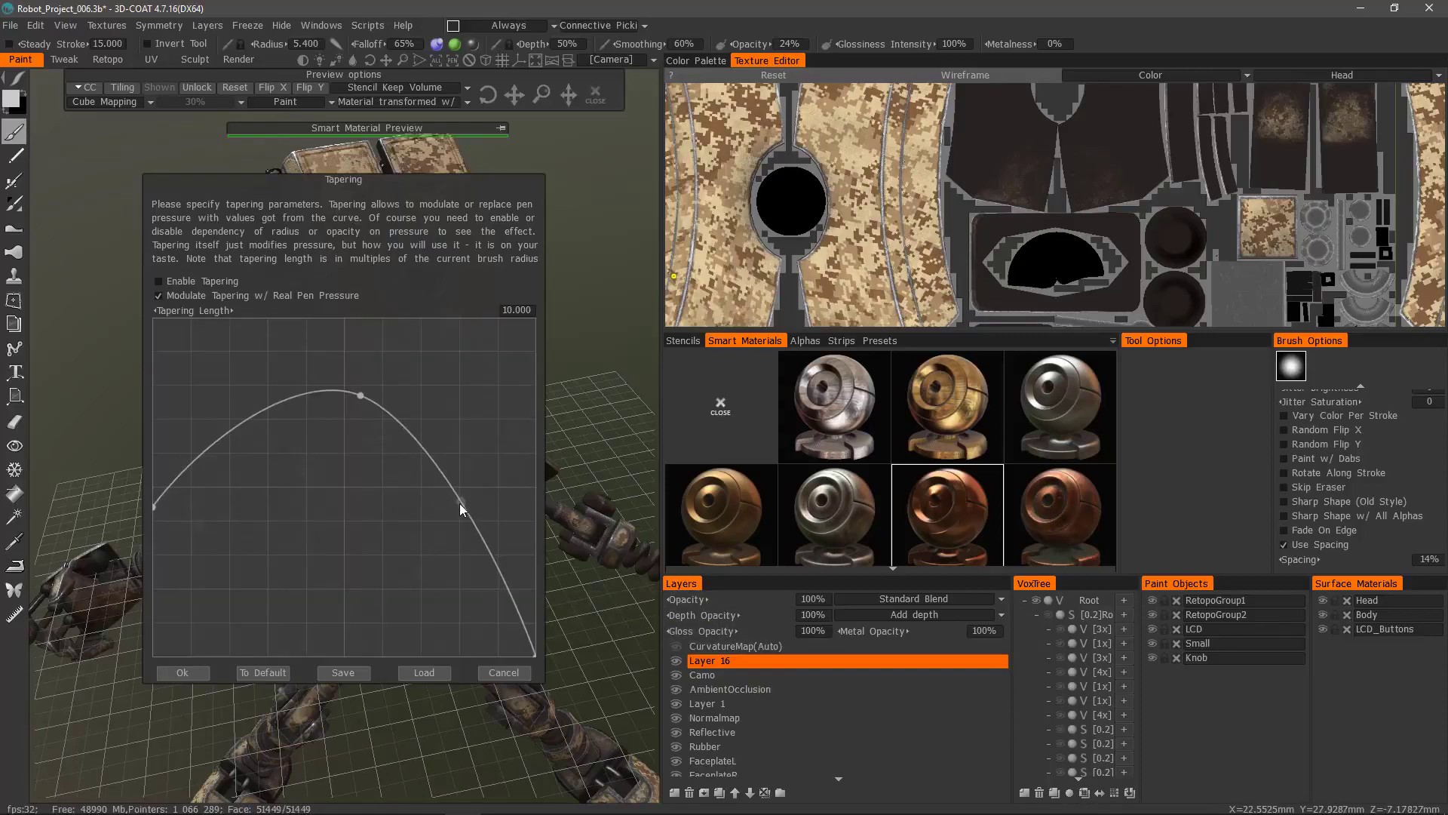
left_click_drag(460, 504, 475, 426)
left_click_drag(230, 462, 230, 403)
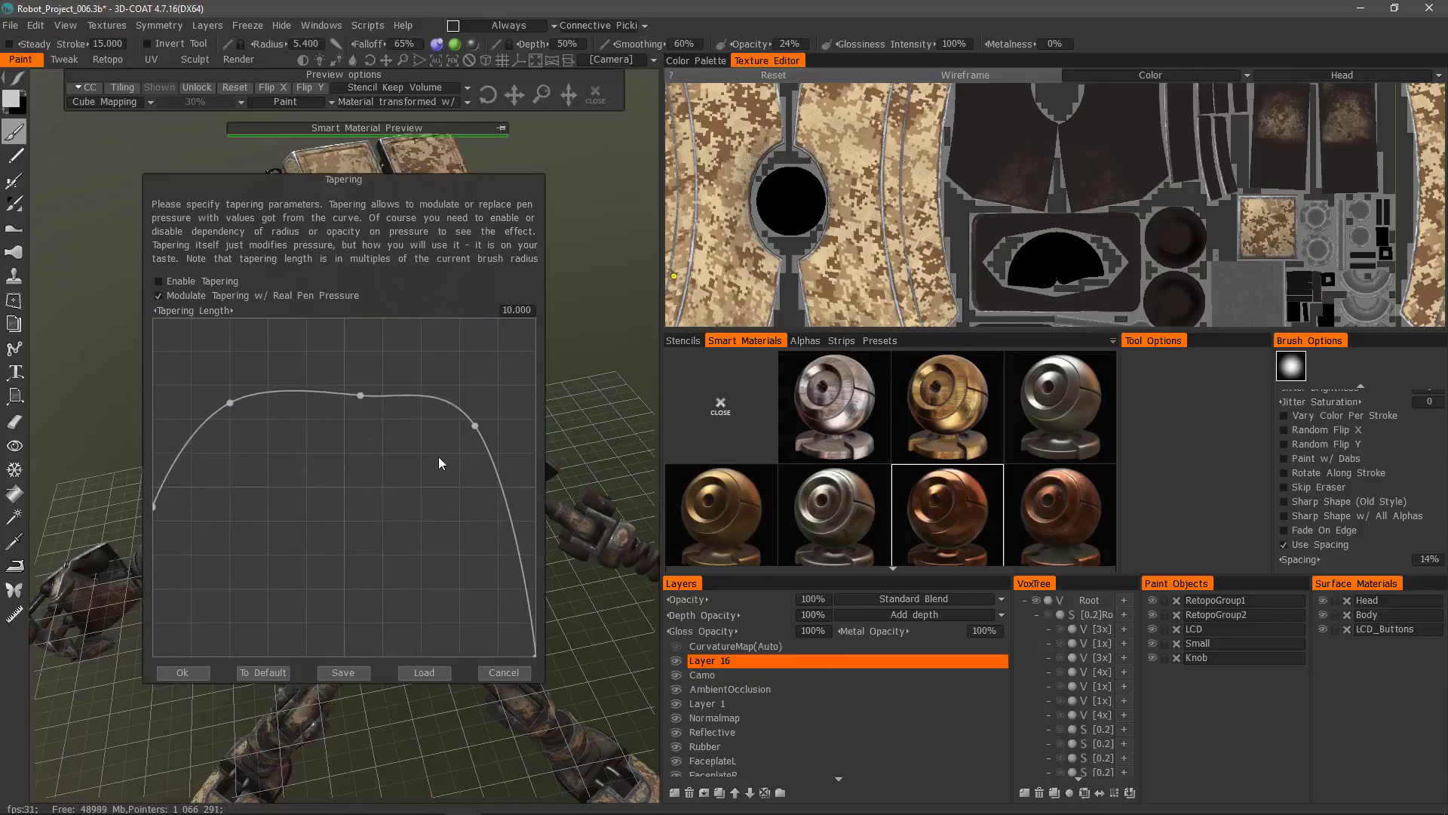
Step: Turn off tapering modulation with real pen pressure and set the tapering length to 15.5, discarding the tapering changes
left_click(159, 282)
left_click(158, 296)
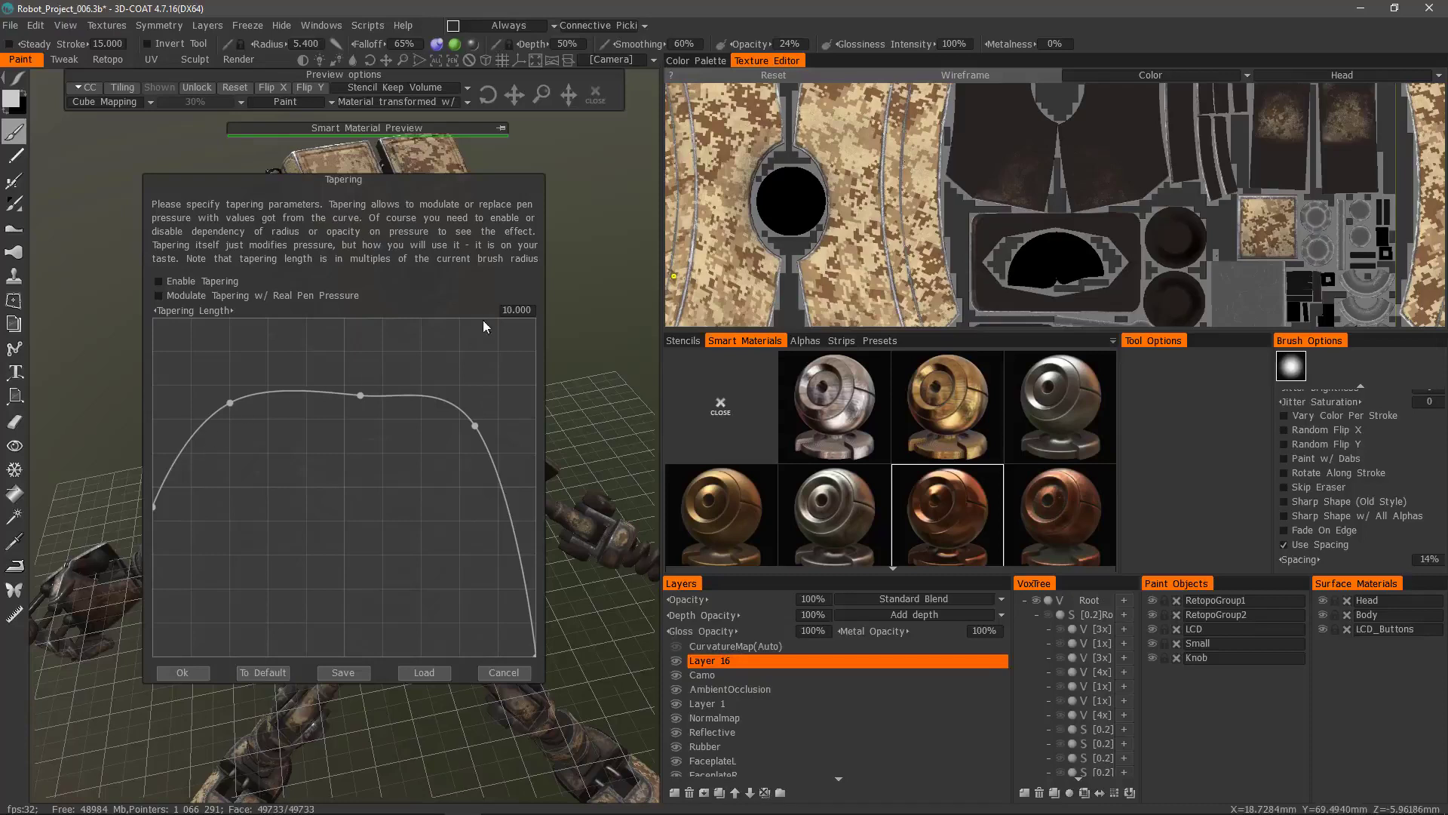
mouse_move(451, 311)
left_mouse_down()
mouse_move(388, 309)
mouse_move(453, 308)
left_mouse_up()
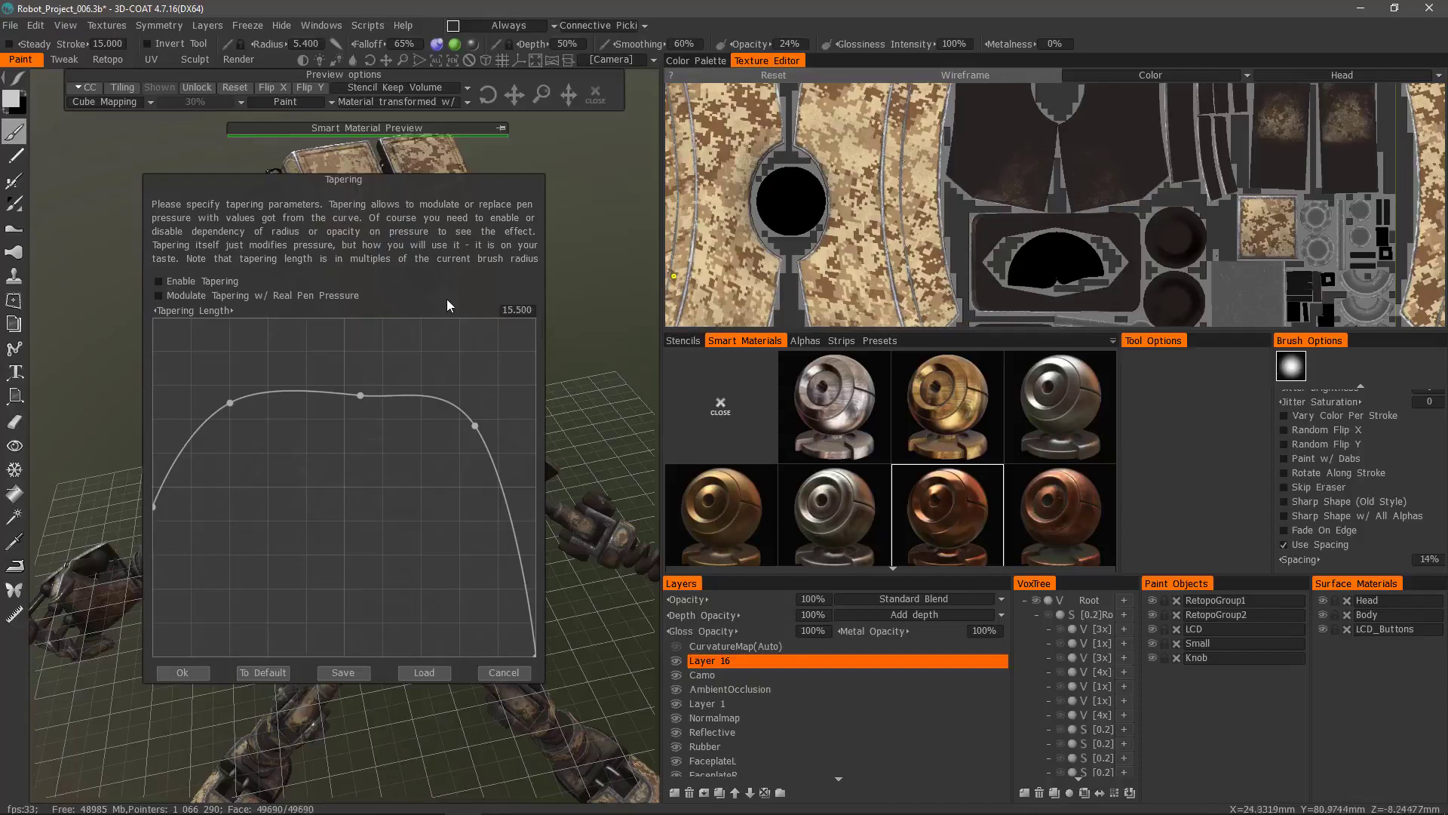
left_click(504, 673)
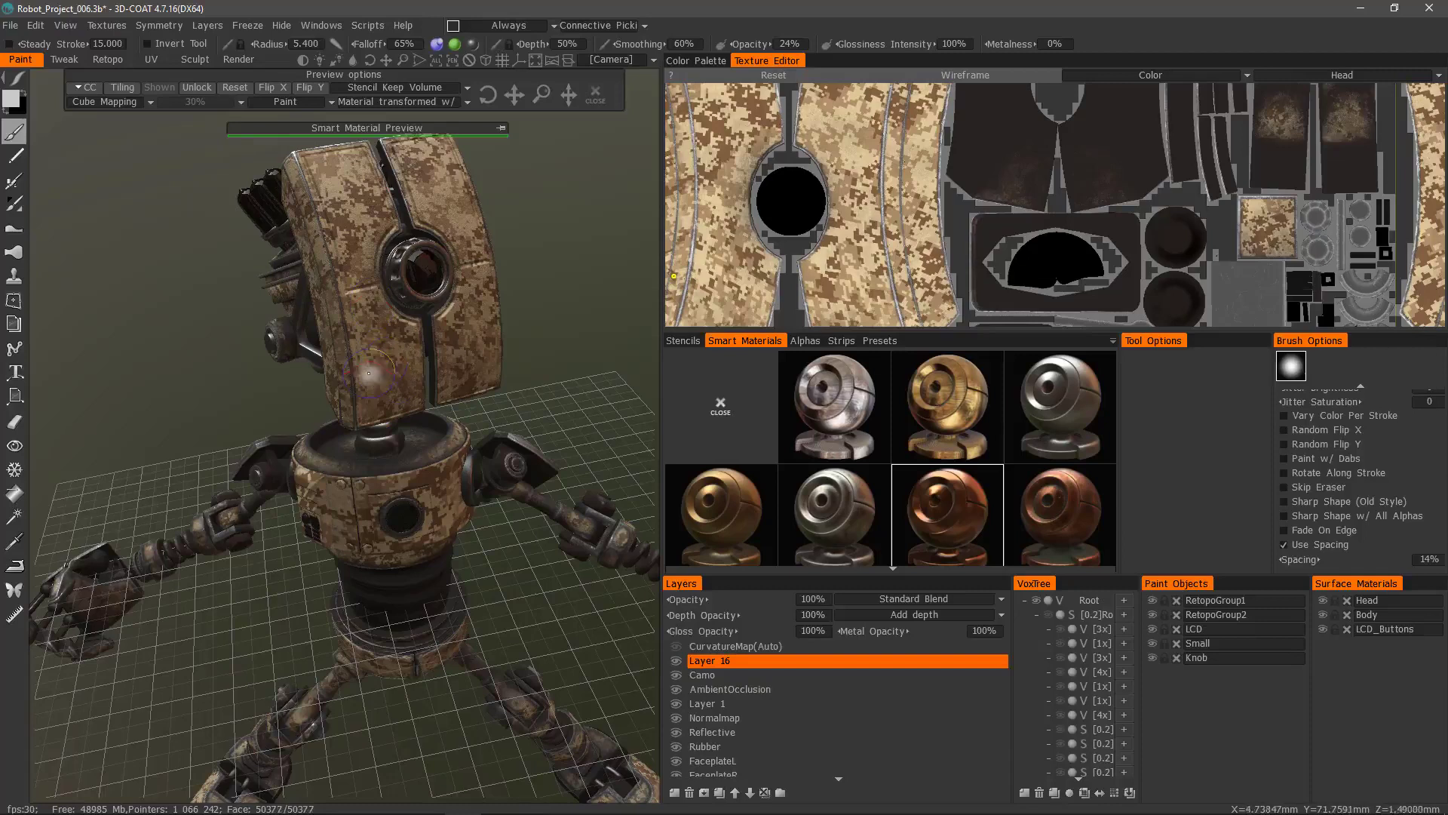
left_click_drag(261, 388, 253, 388)
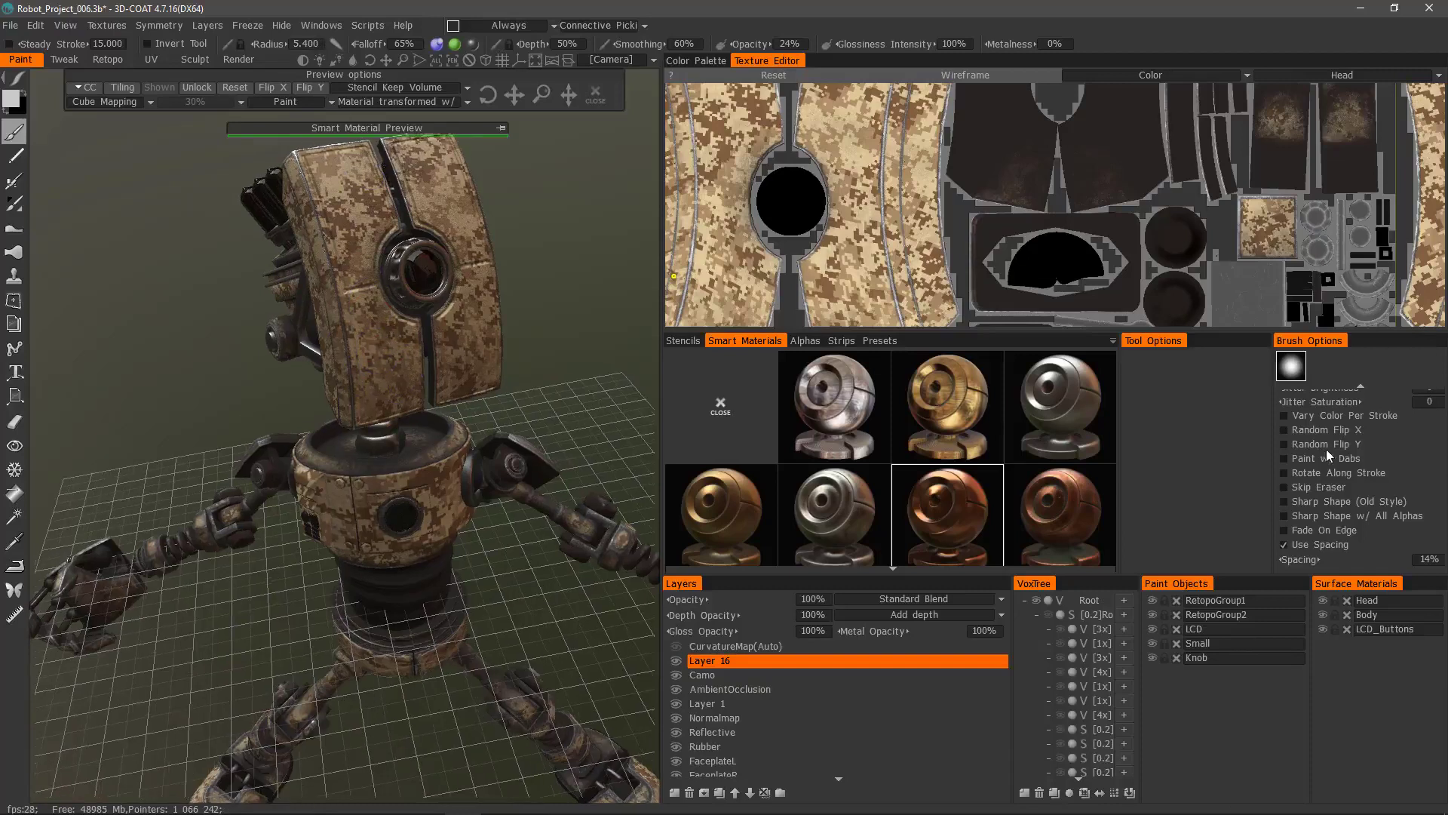
scroll(1327, 502, "up", 4)
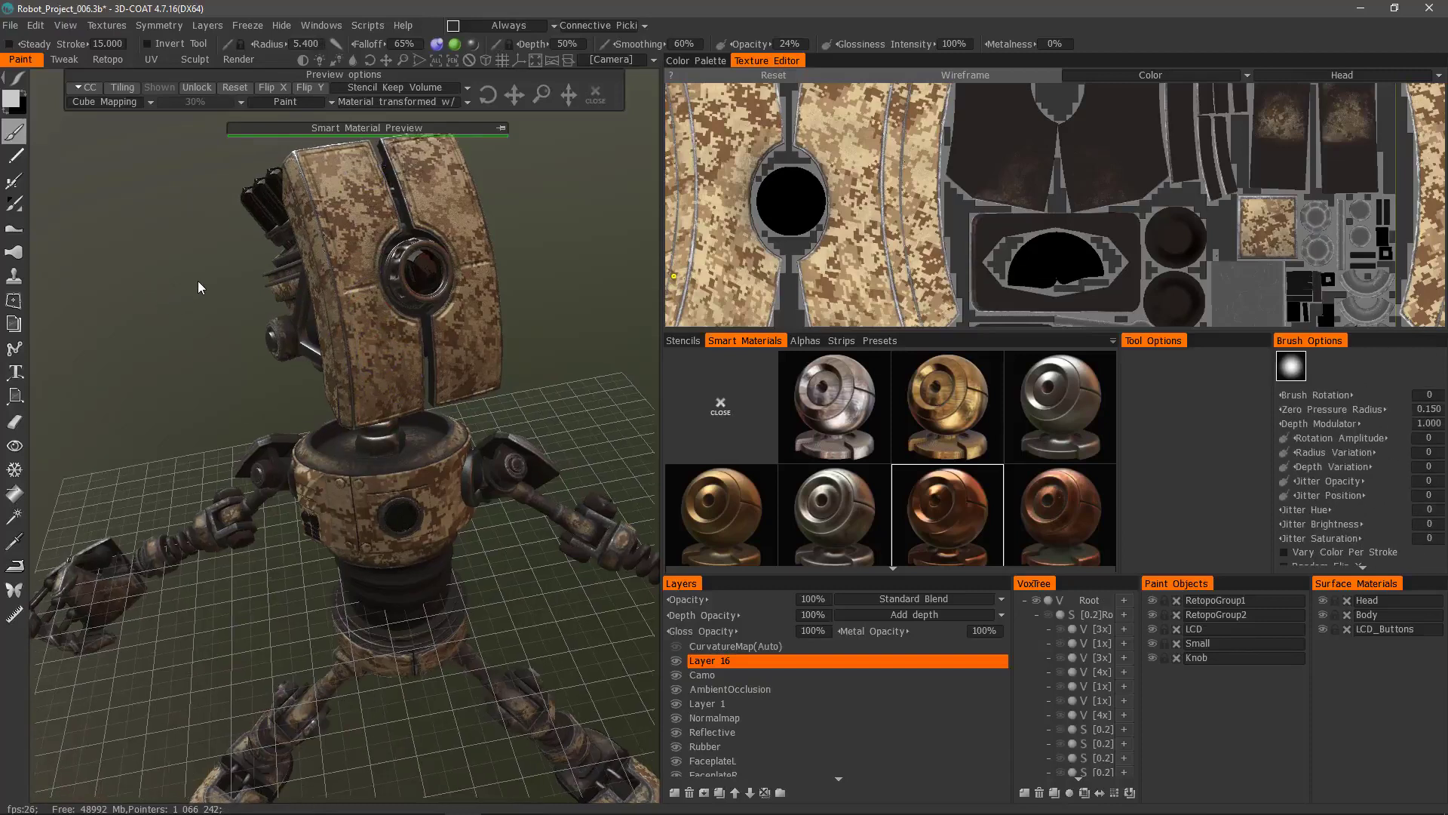
Step: Examine the Hue/Saturation/Lightness options for Layer 16 and the other texture adjustment commands without applying any
left_click(110, 26)
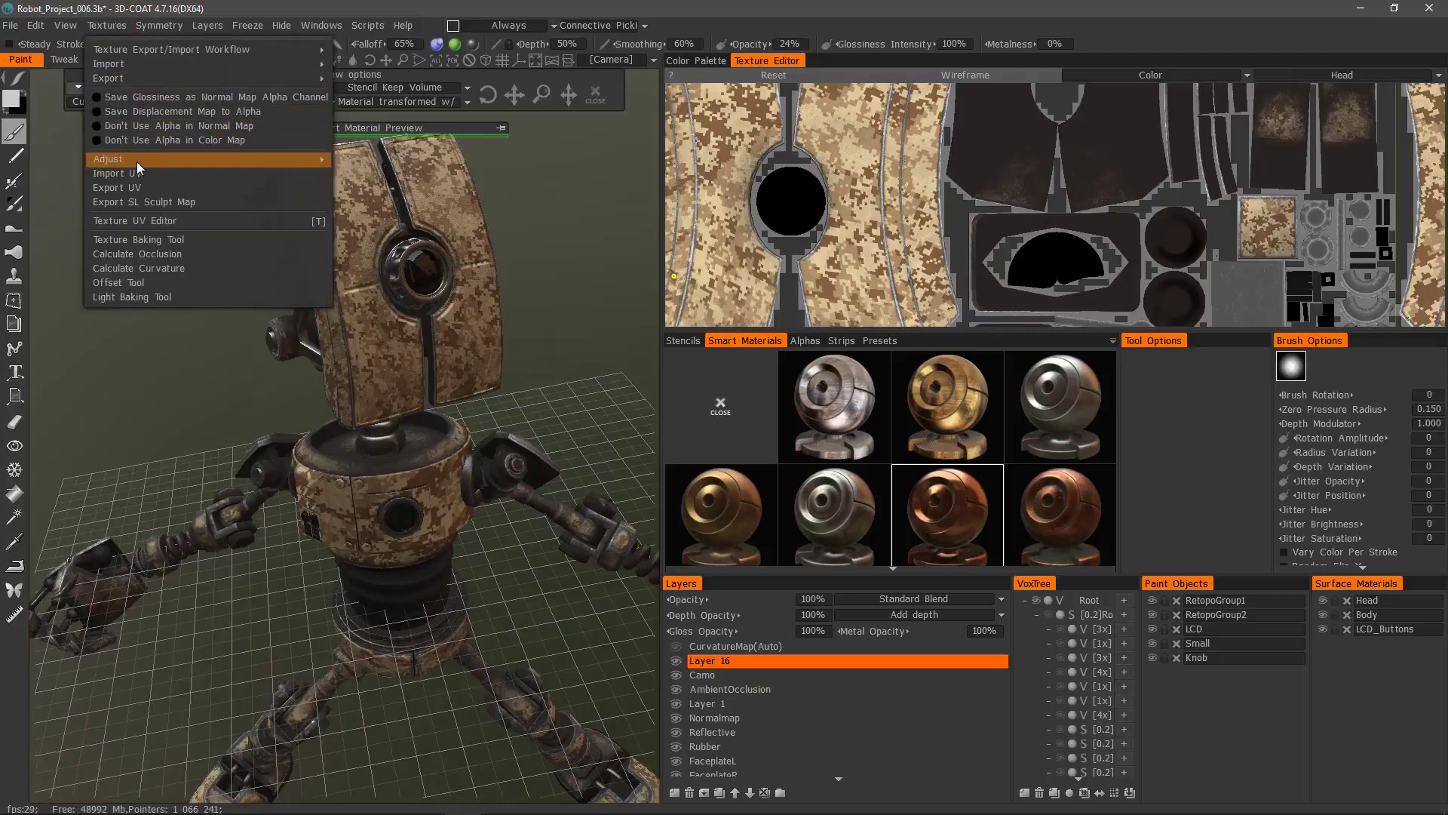
mouse_move(135, 160)
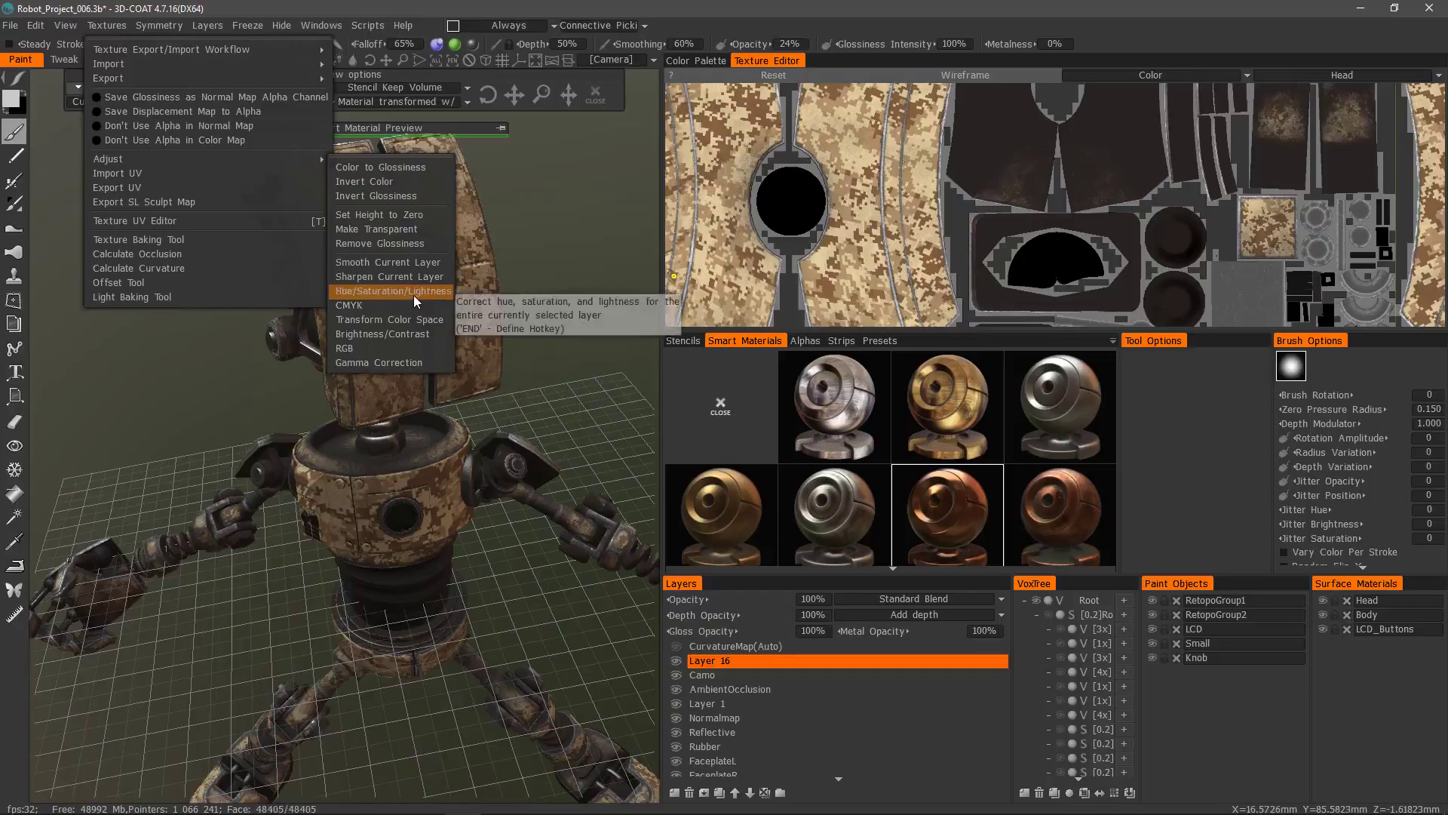
left_click(393, 292)
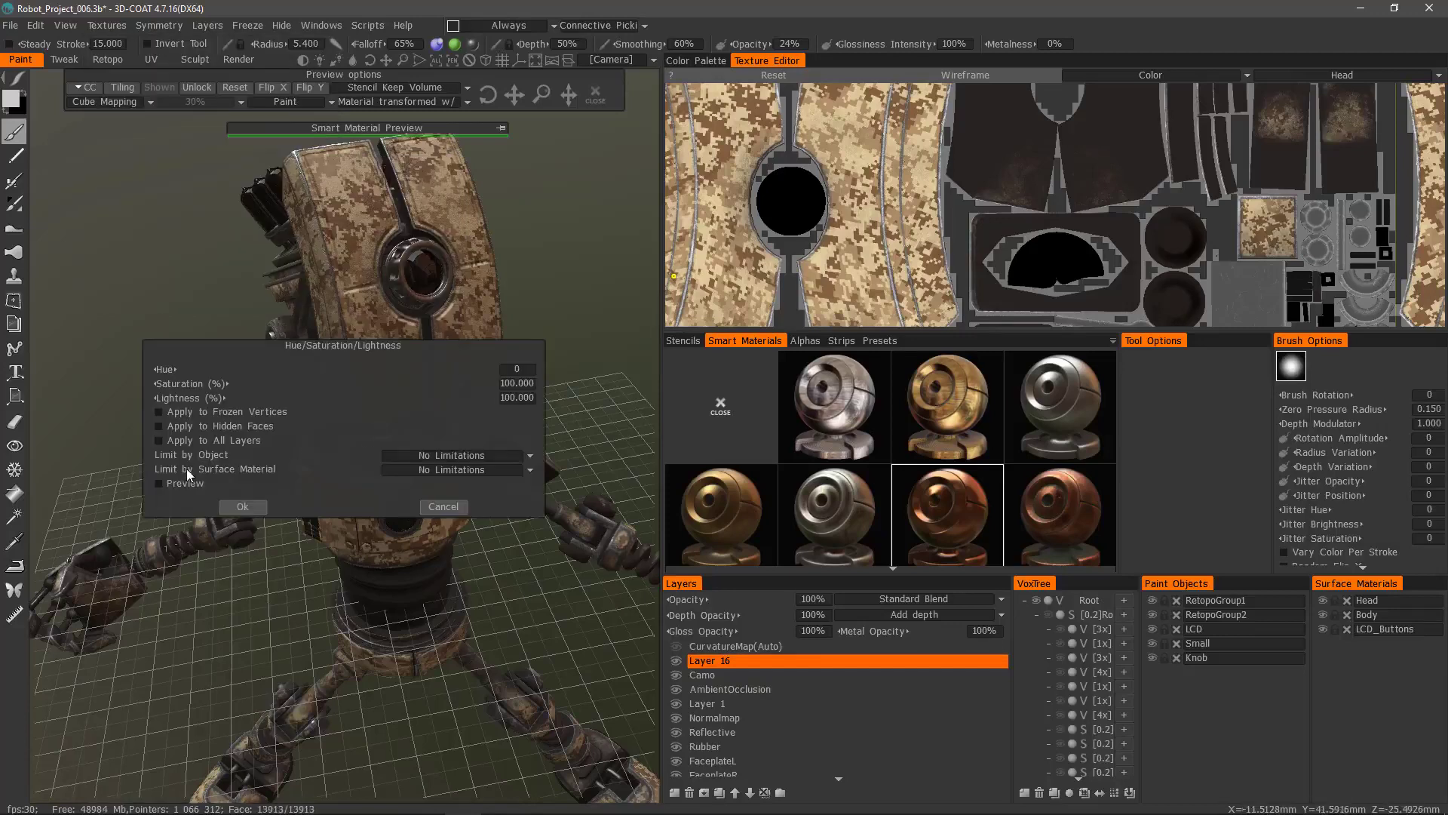
left_click(442, 507)
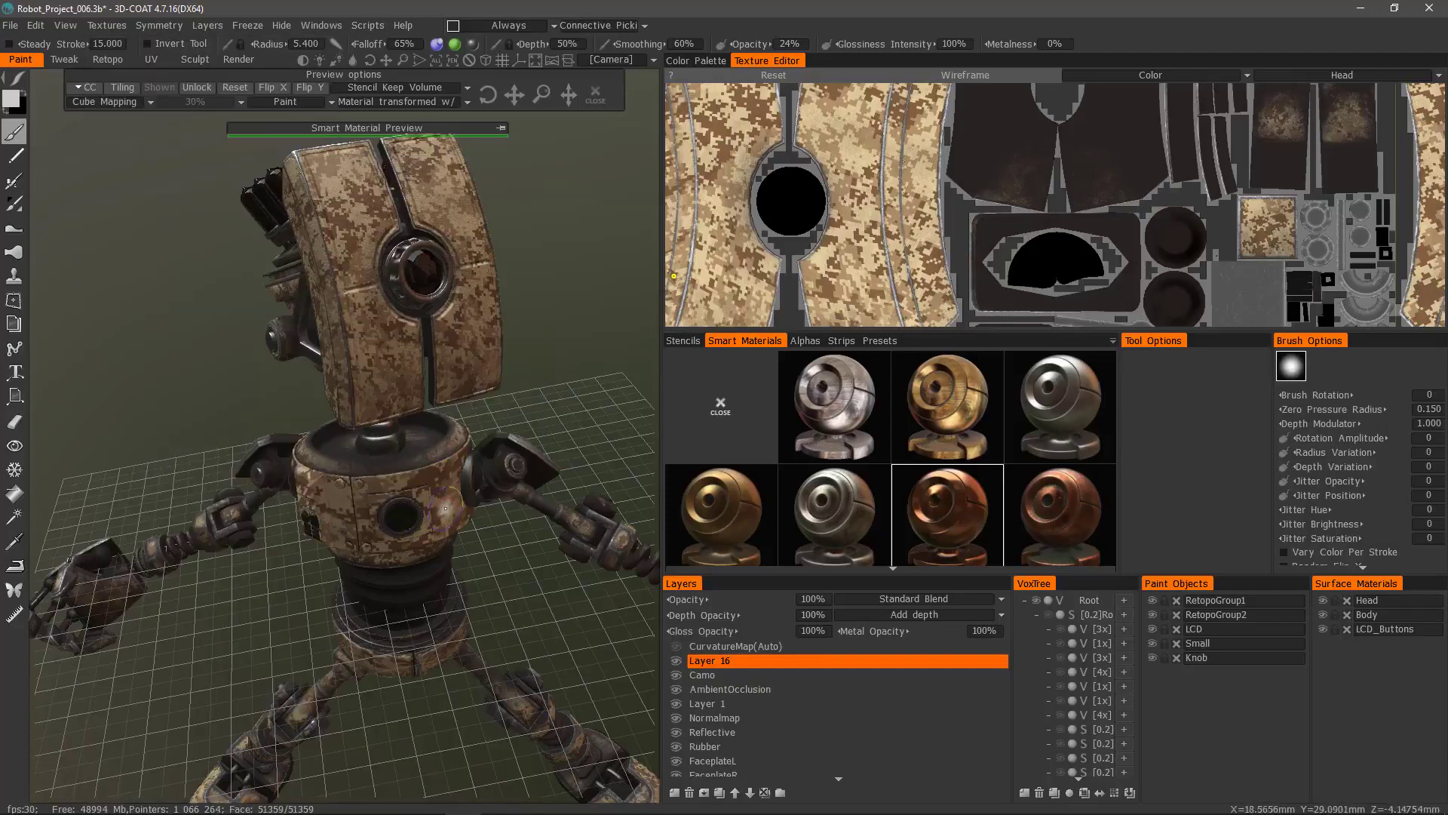
left_click(102, 27)
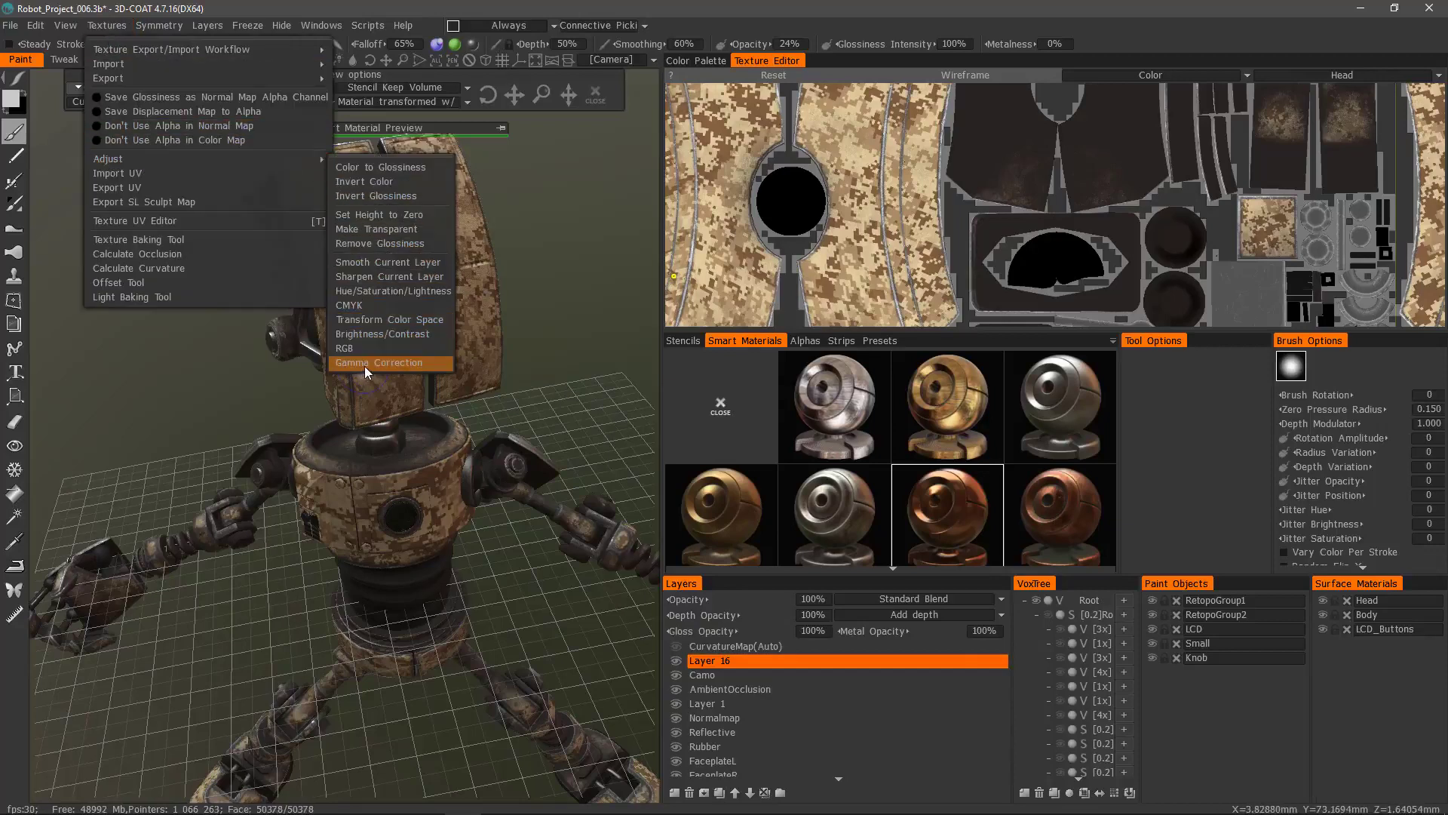
left_click(183, 455)
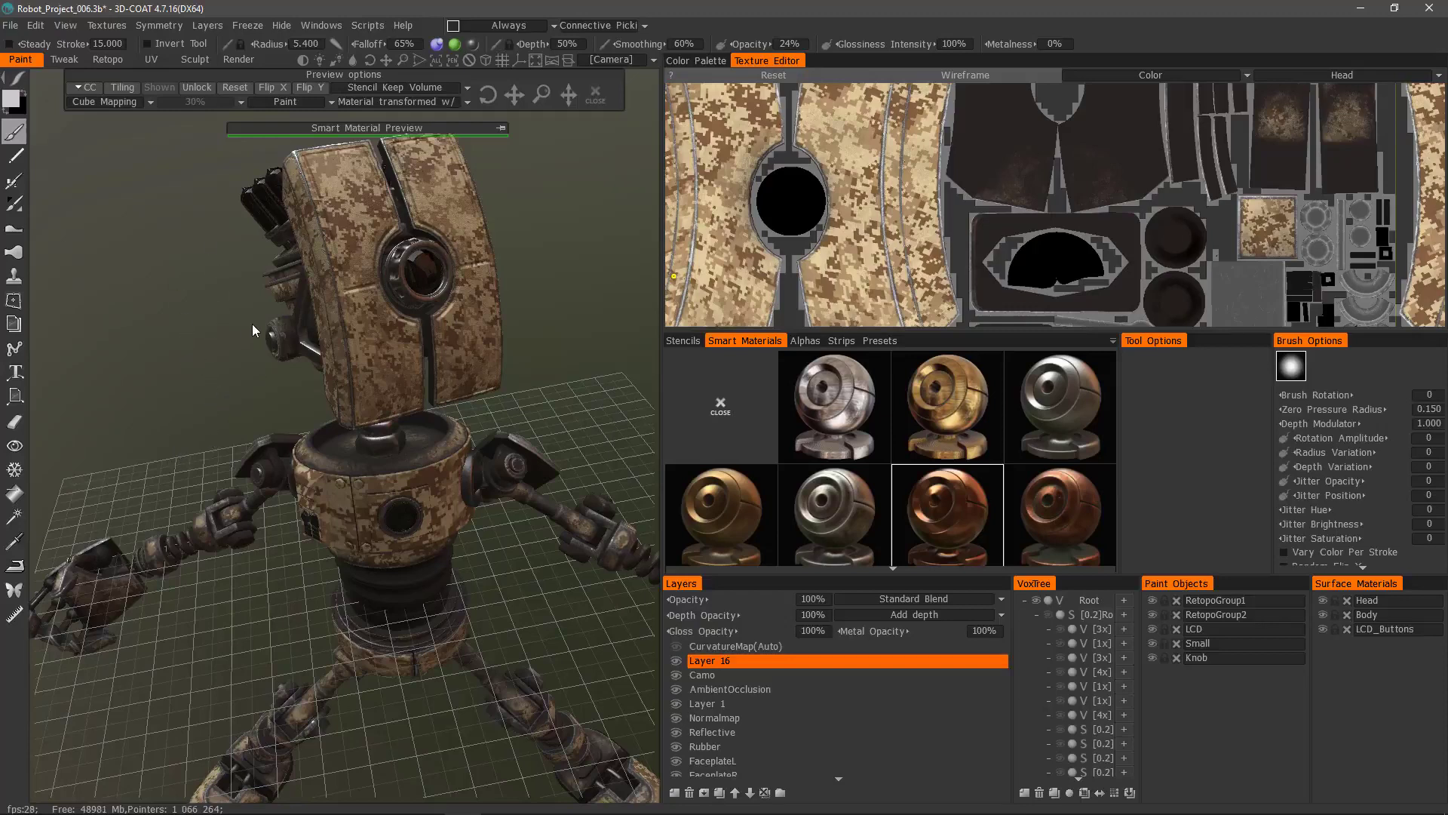
Step: Send all layers of the Head UV set to Photoshop as the external editor
left_click(35, 28)
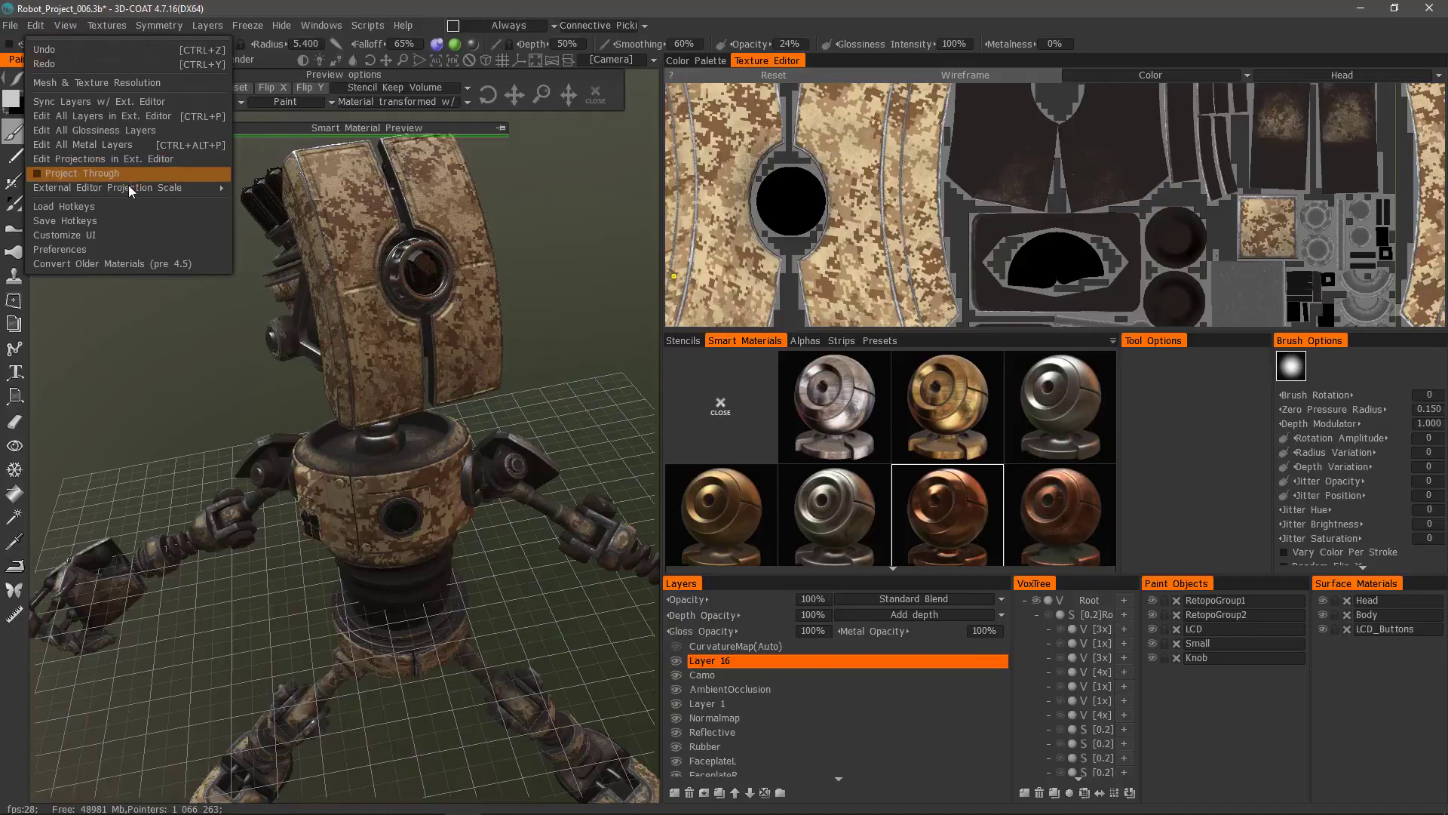
mouse_move(126, 188)
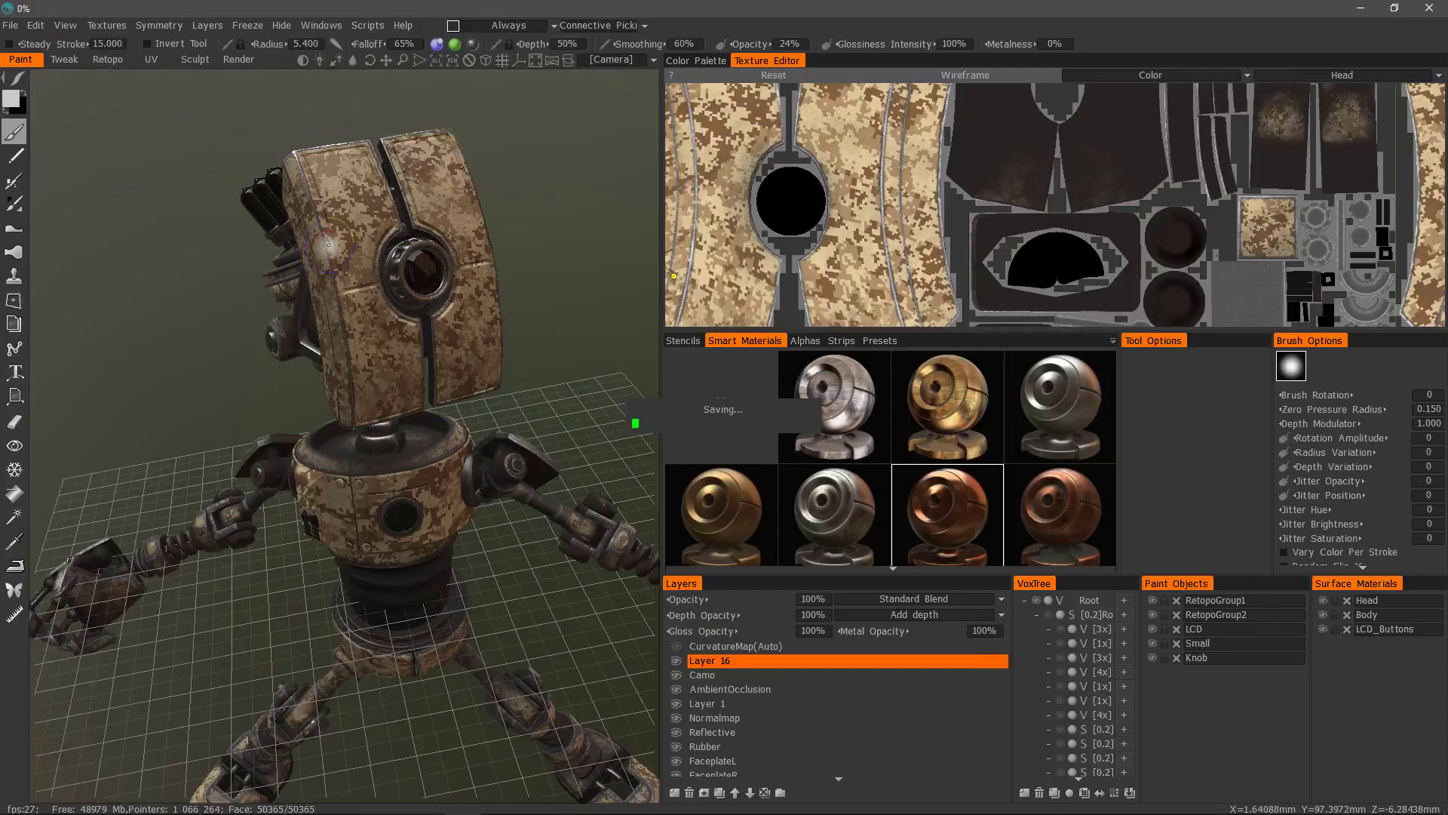
key("ctrl+p")
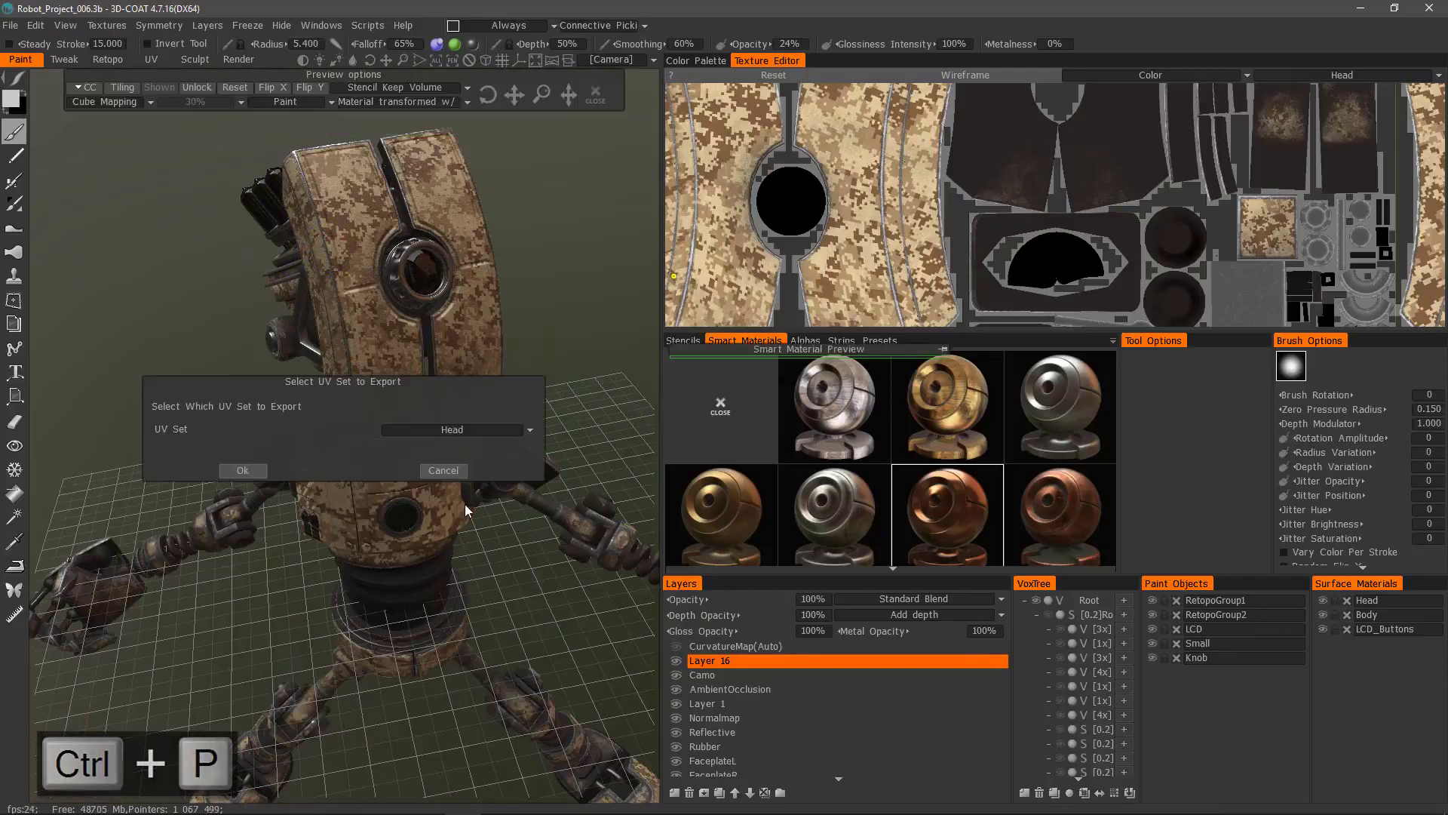
left_click(243, 470)
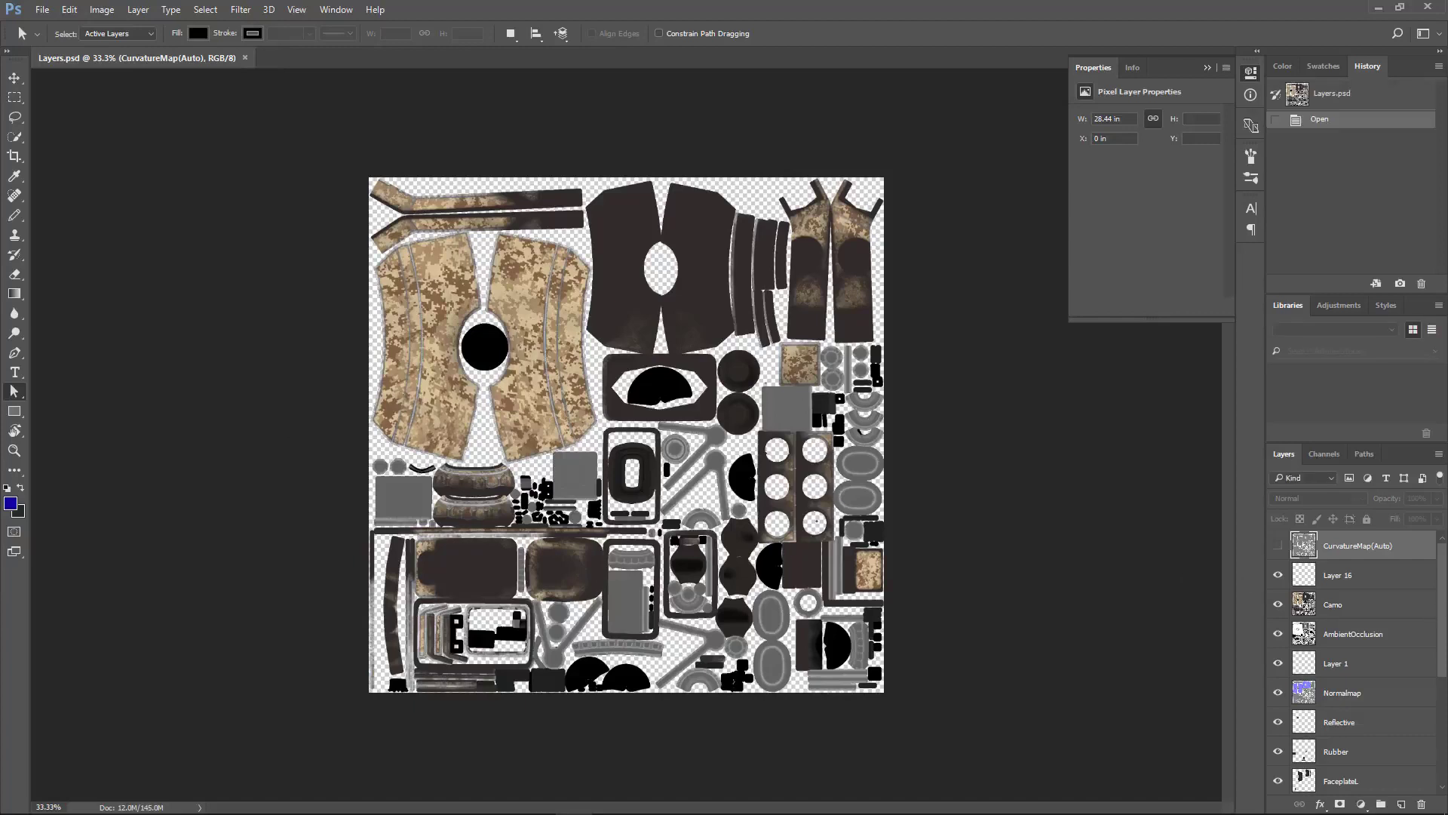
Step: Paint a short blue stroke on Layer 16 over the left head plate with a hard 13 px brush
left_click_drag(1442, 613, 1442, 718)
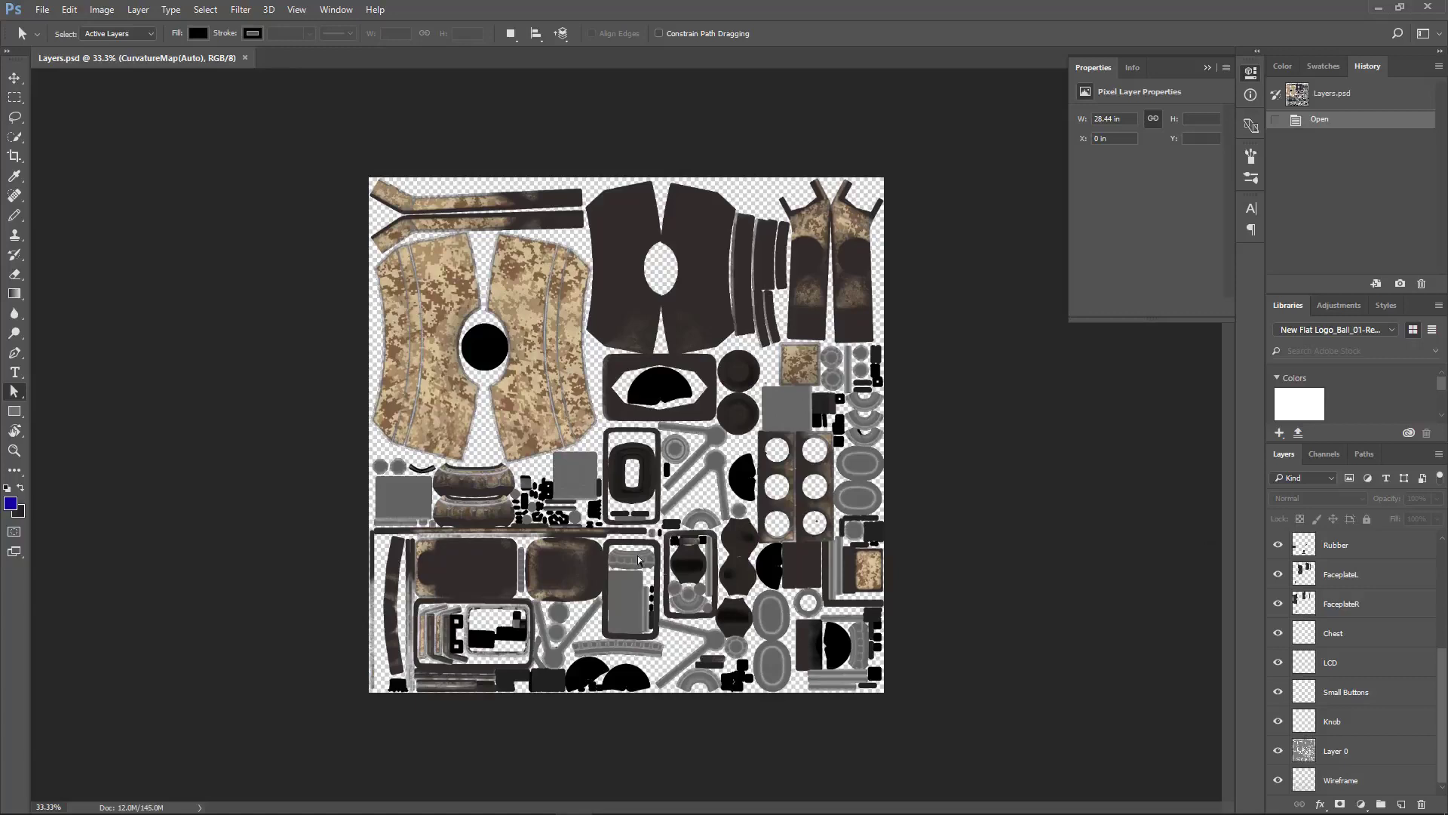
left_click(16, 218)
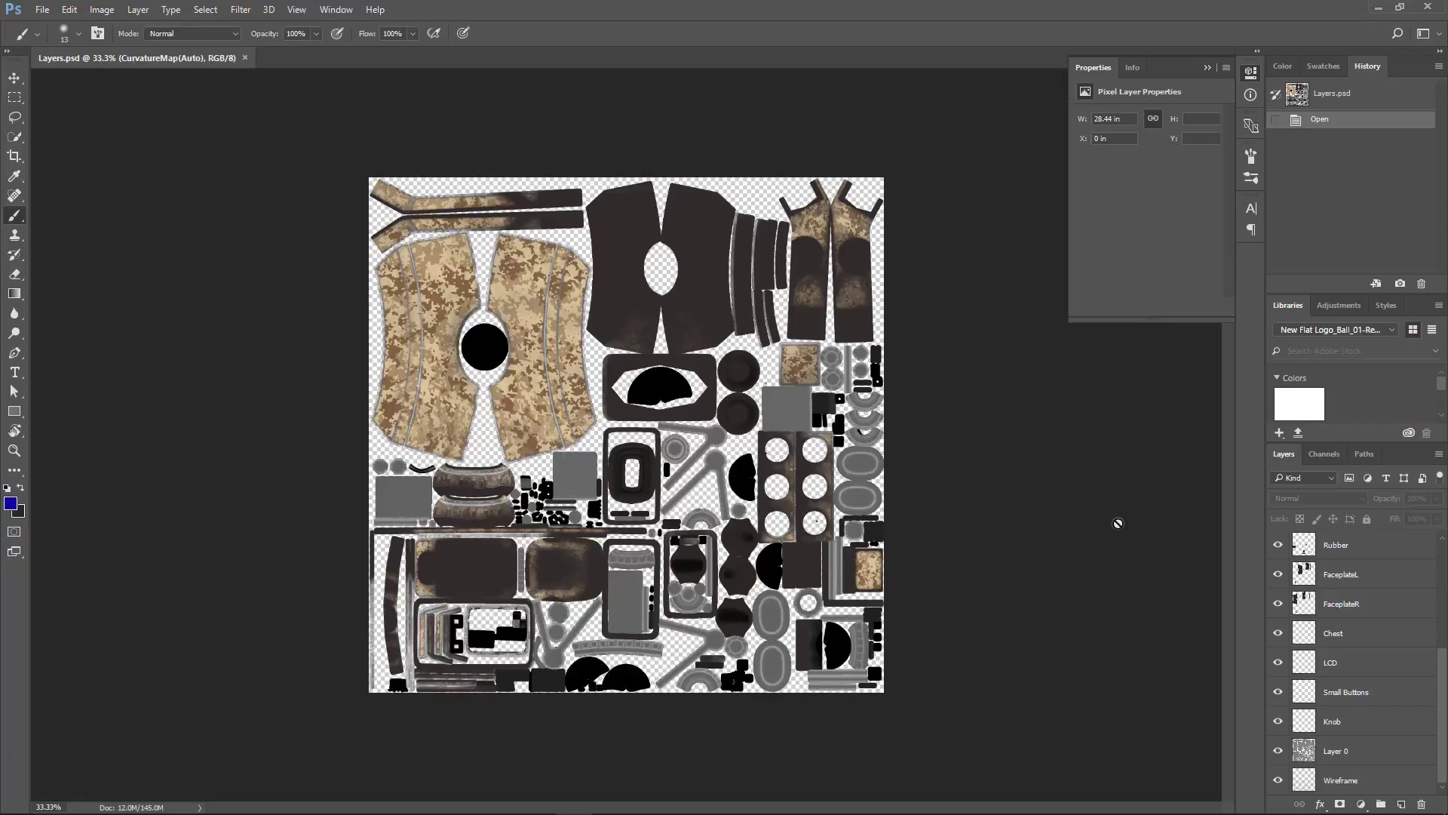
left_click_drag(1444, 729, 1444, 612)
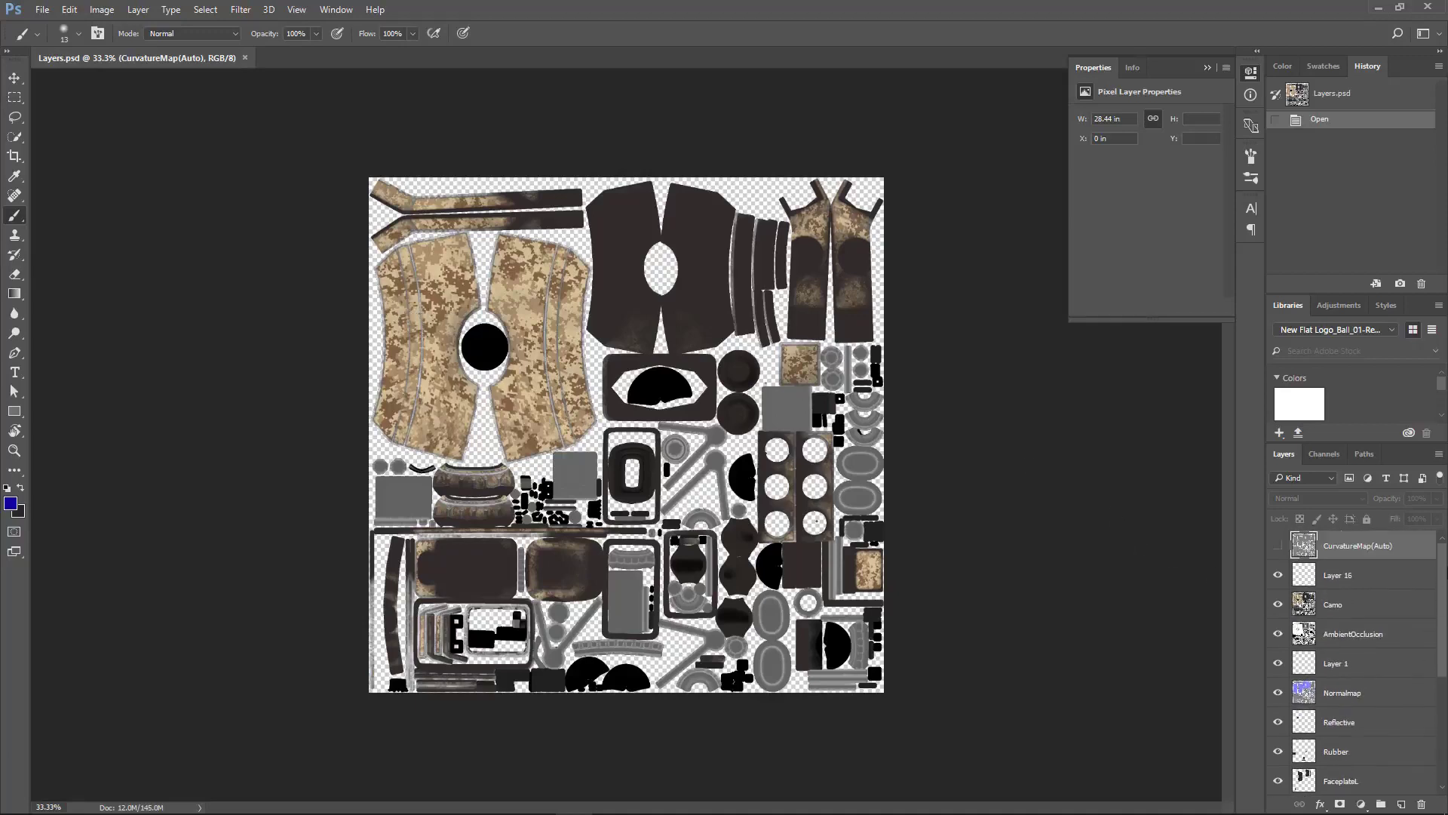
left_click(1349, 577)
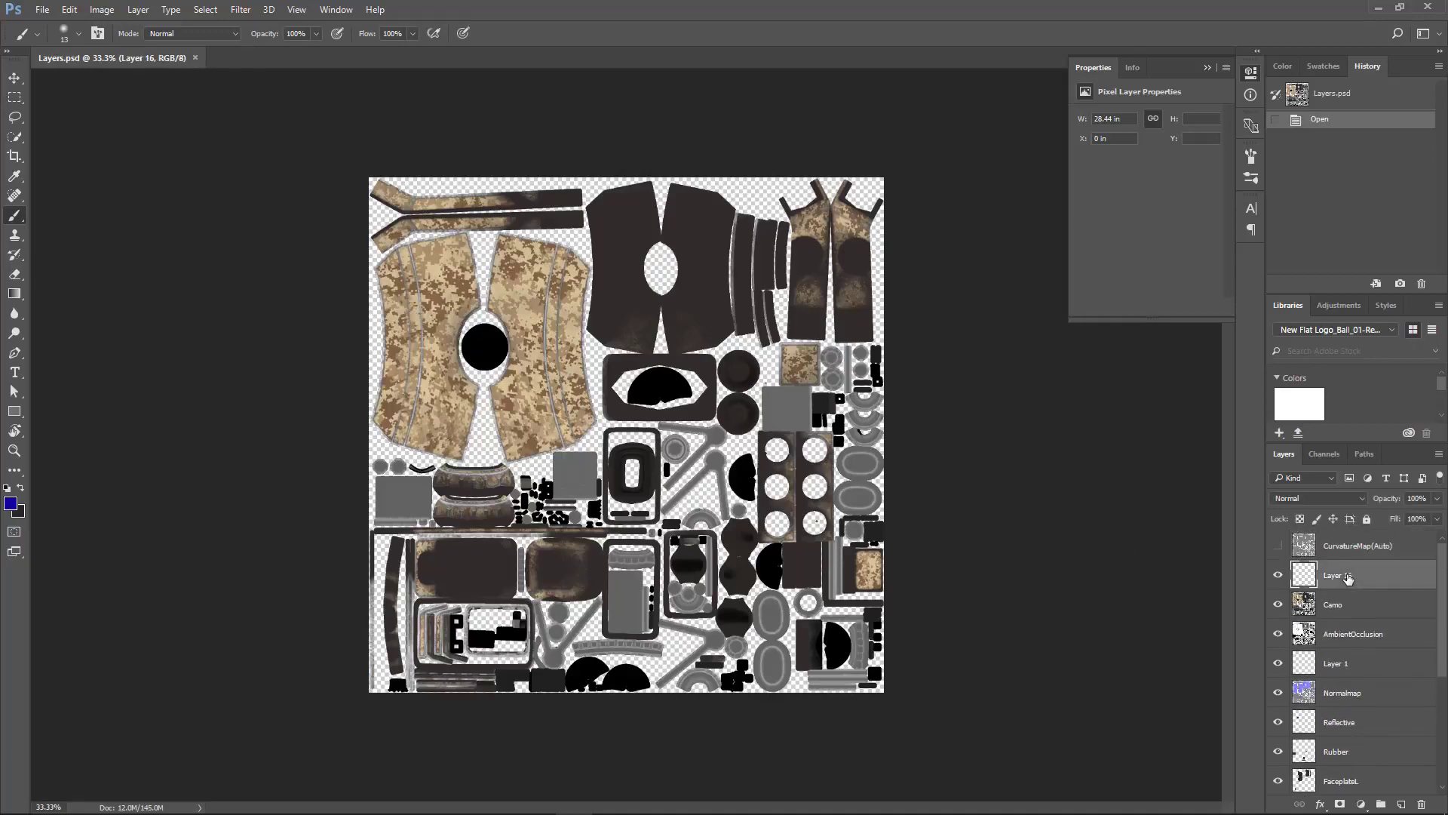
right_click(388, 321)
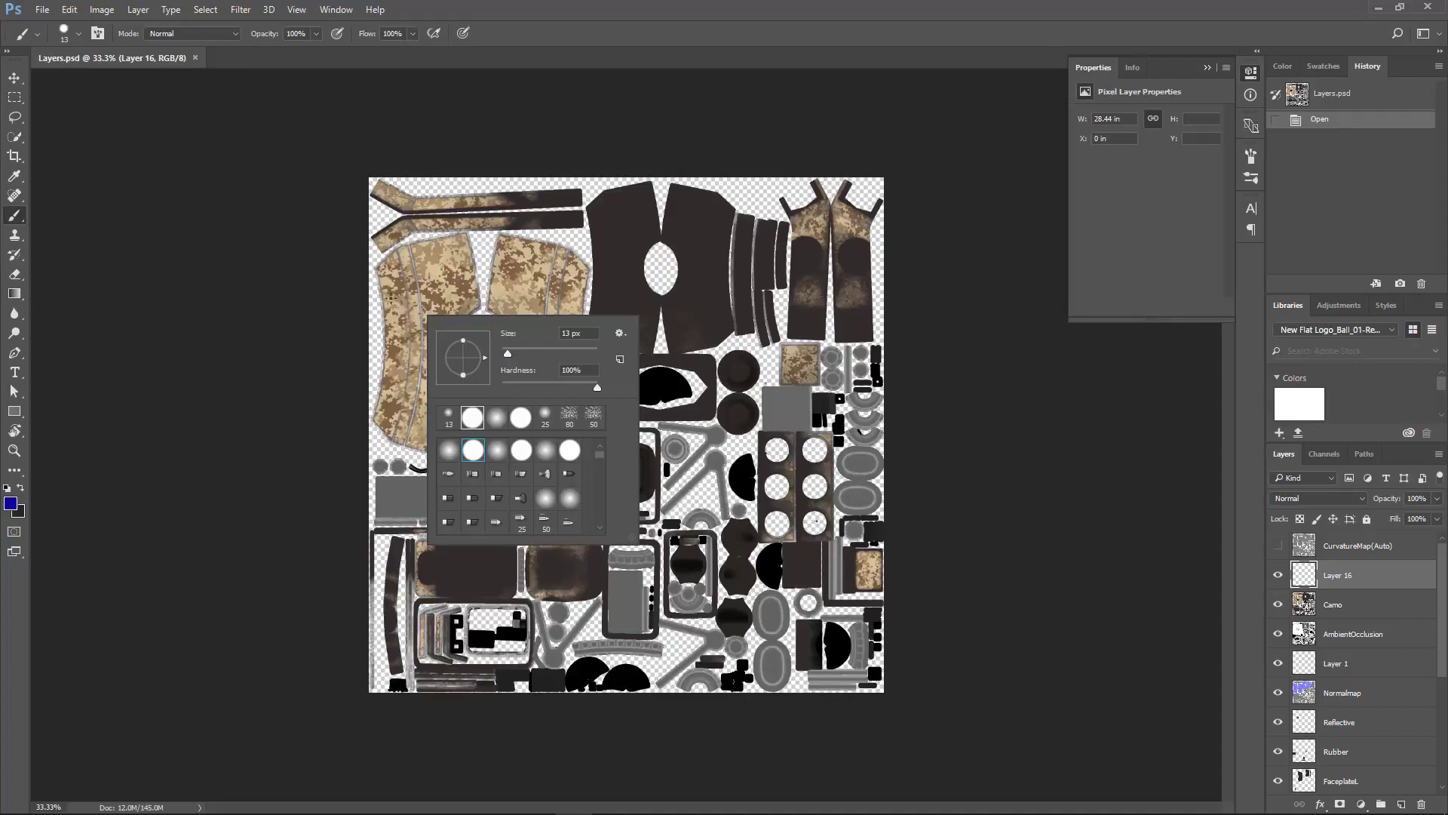
left_click_drag(422, 290, 455, 291)
Step: Enlarge the brush to 150 px and paint a broad blue band across the upper part of both head plates
key("bracketright")
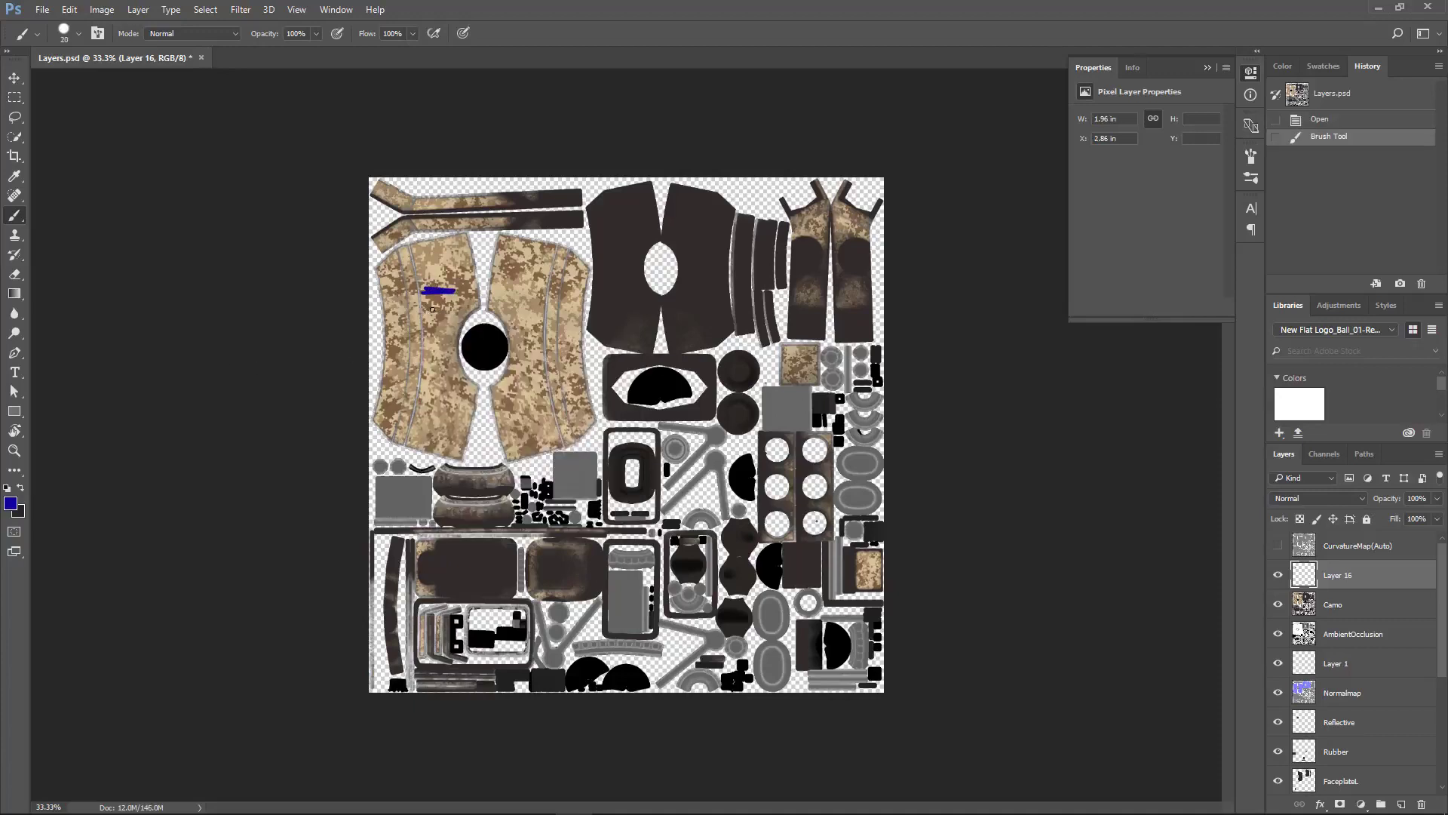
key("bracketright")
key("bracketright")
key("bracketright")
key("bracketright")
key("bracketright")
key("bracketright")
key("bracketright")
key("bracketright")
mouse_move(451, 285)
left_mouse_down()
mouse_move(407, 283)
mouse_move(441, 306)
mouse_move(481, 281)
mouse_move(558, 294)
mouse_move(551, 324)
mouse_move(493, 302)
left_mouse_up()
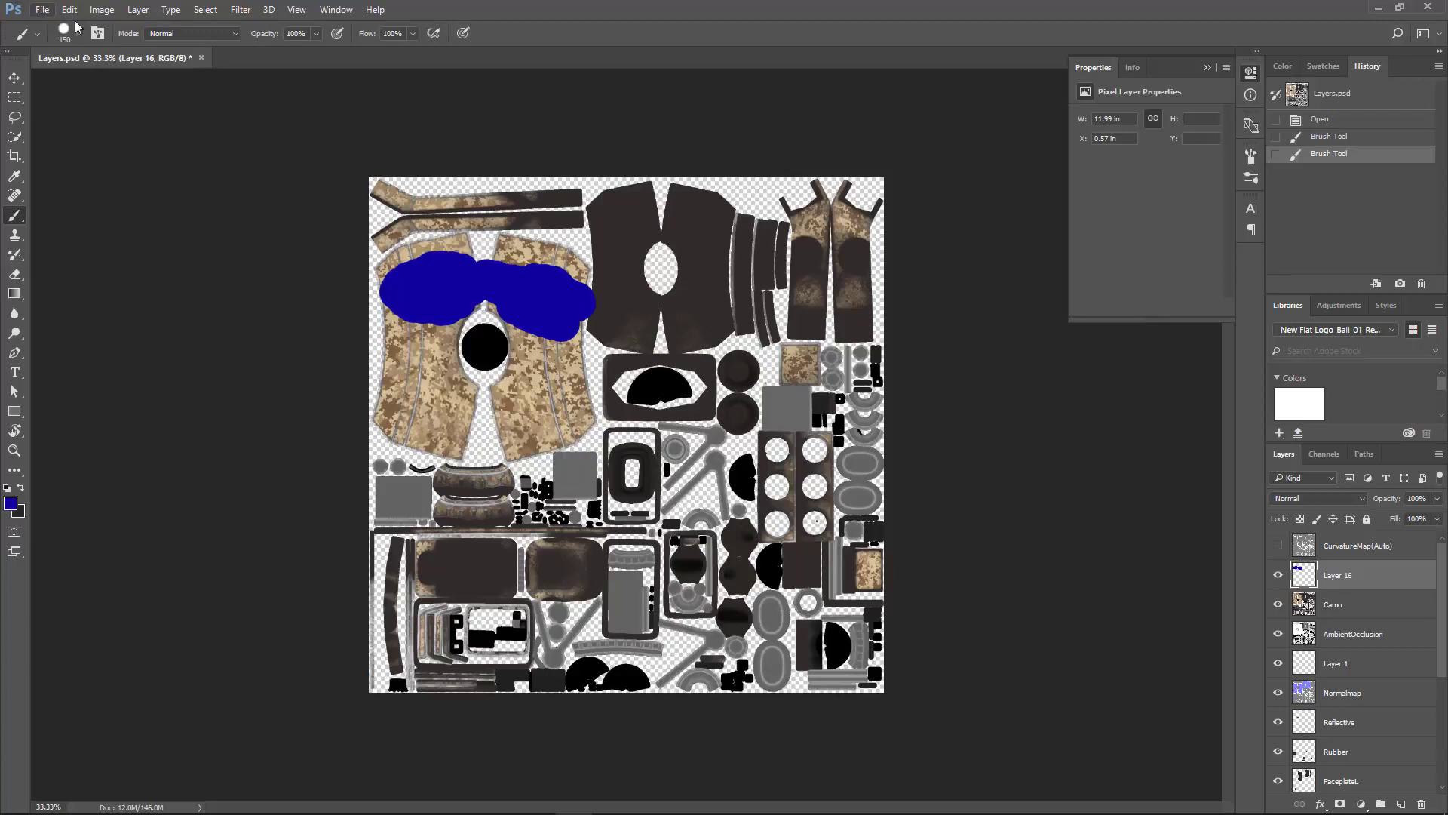
Step: Save the painted Layers.psd and switch back to 3D-Coat
key("ctrl+s")
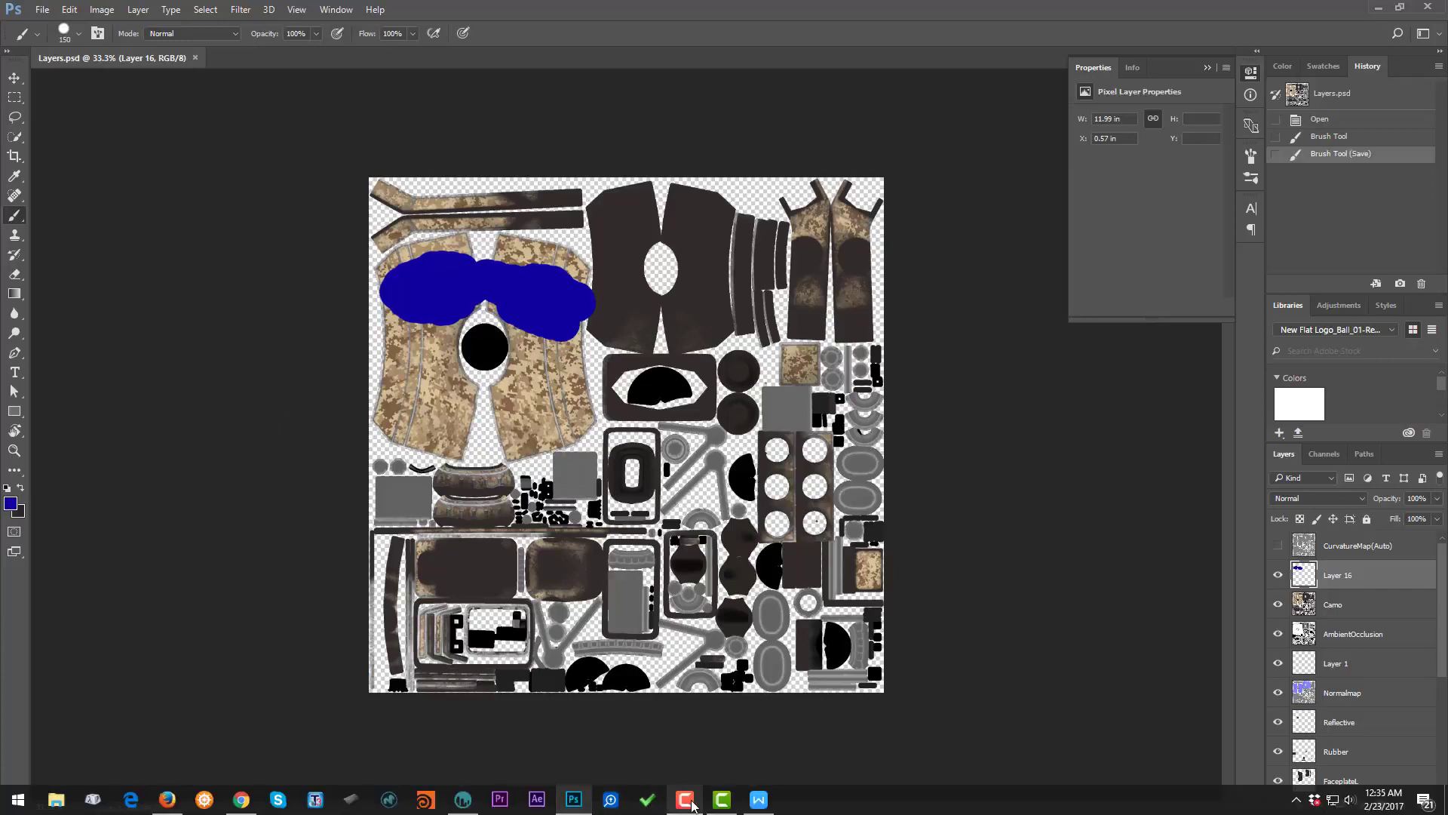
left_click(462, 804)
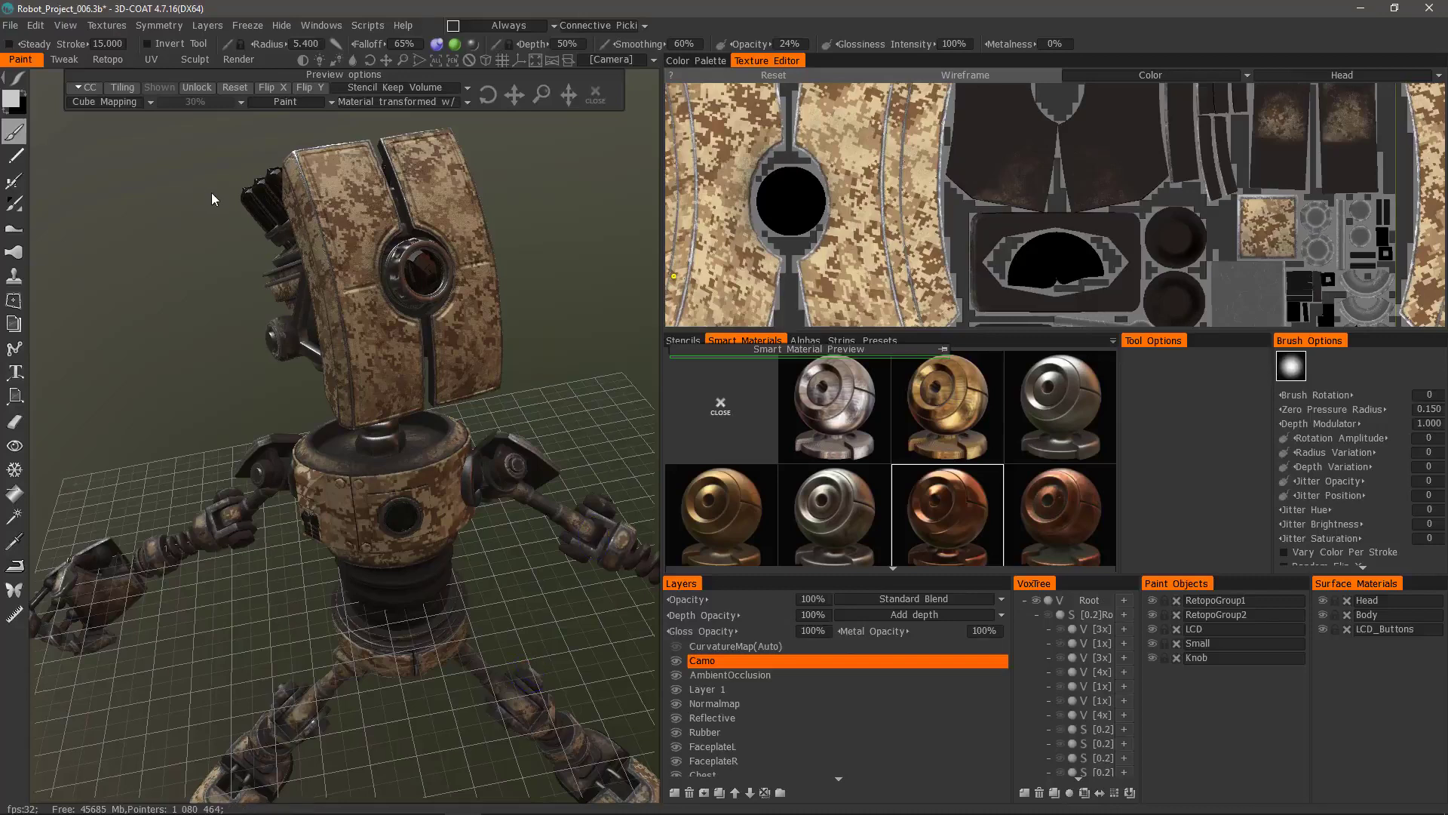
Step: Reset the Paint page's panel layout to its default arrangement
left_click(322, 27)
left_click(319, 25)
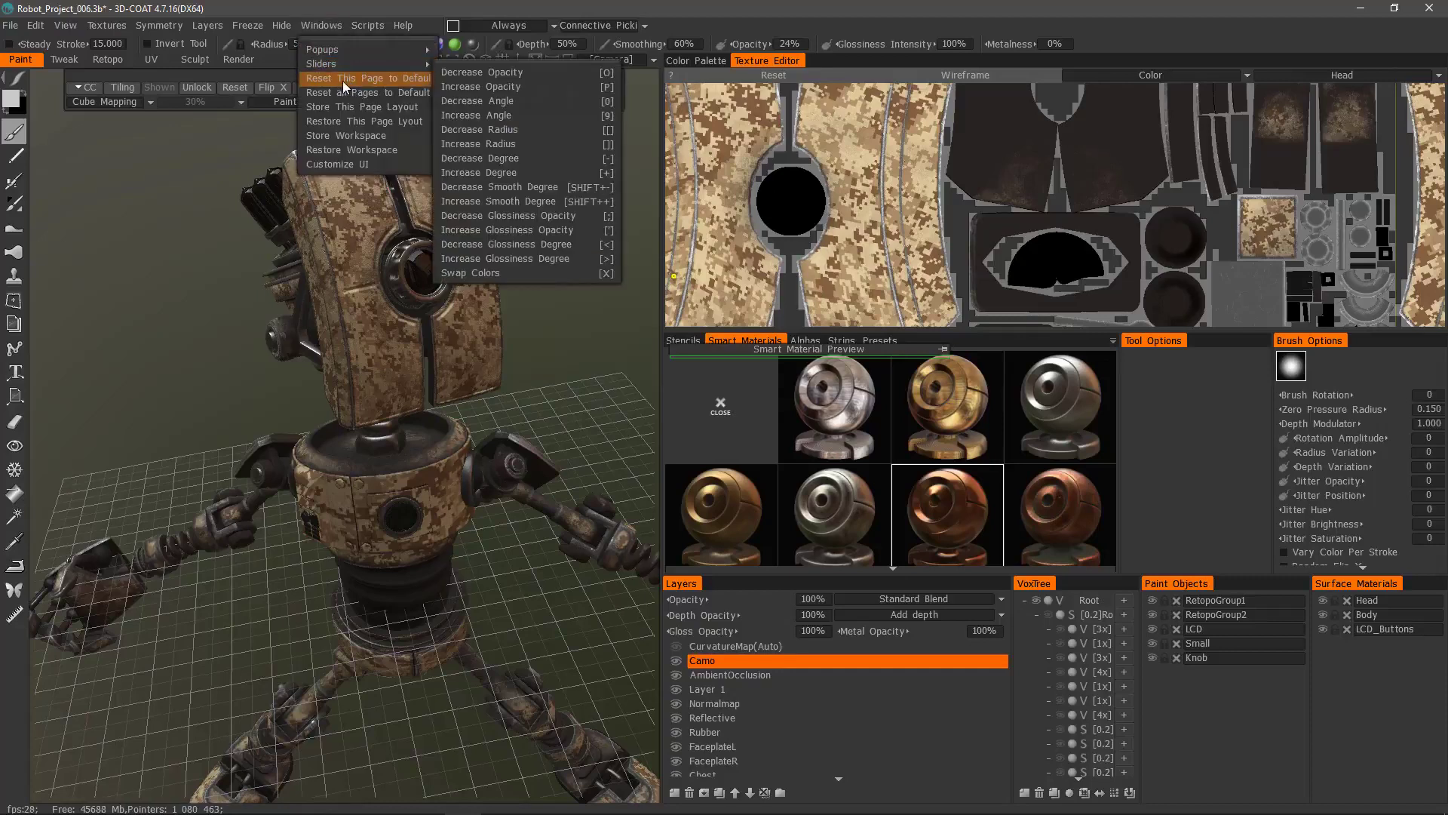
left_click(370, 78)
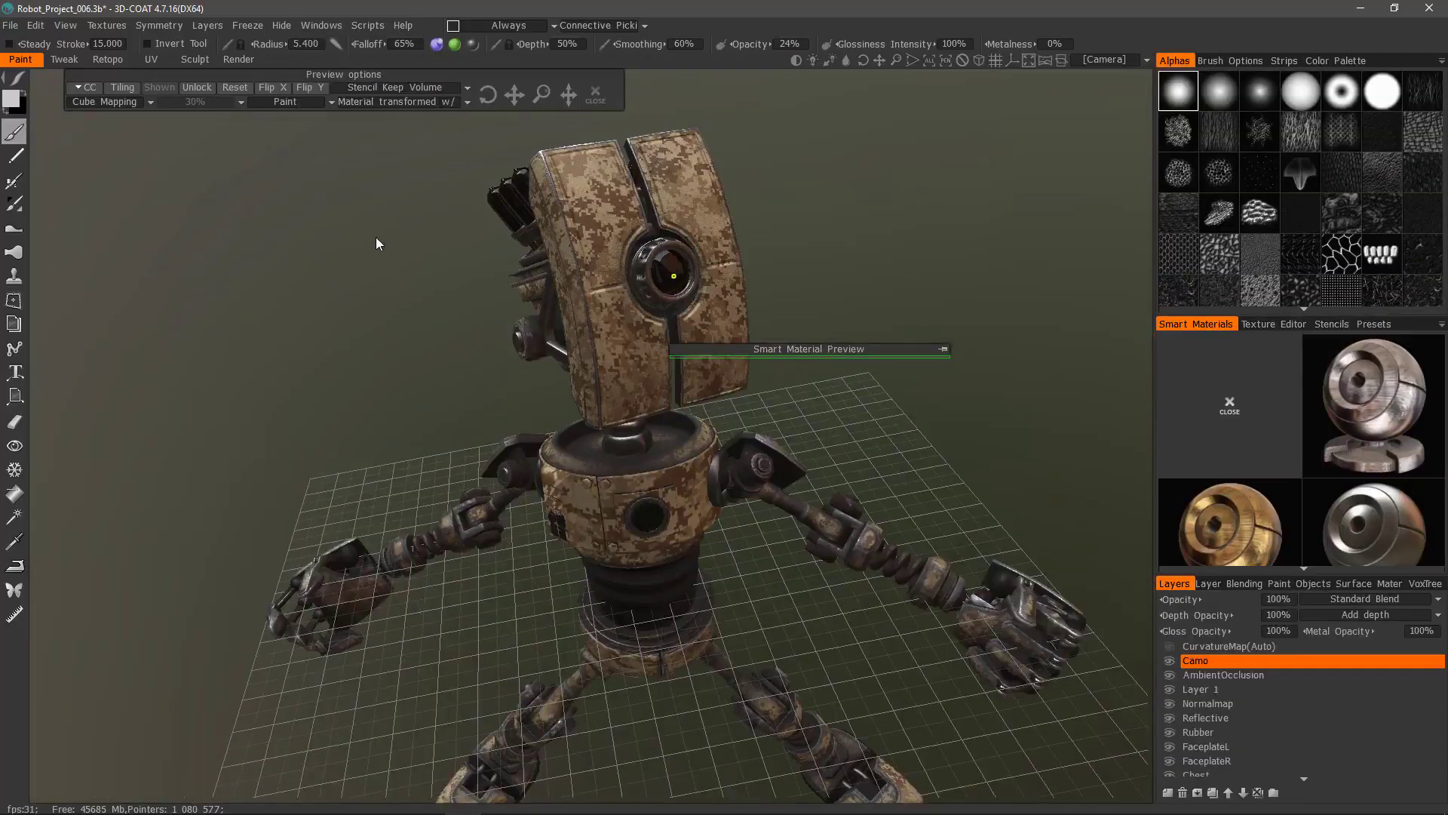
Step: Try to restore the stored workspace, and close the floating preview options
left_click(321, 25)
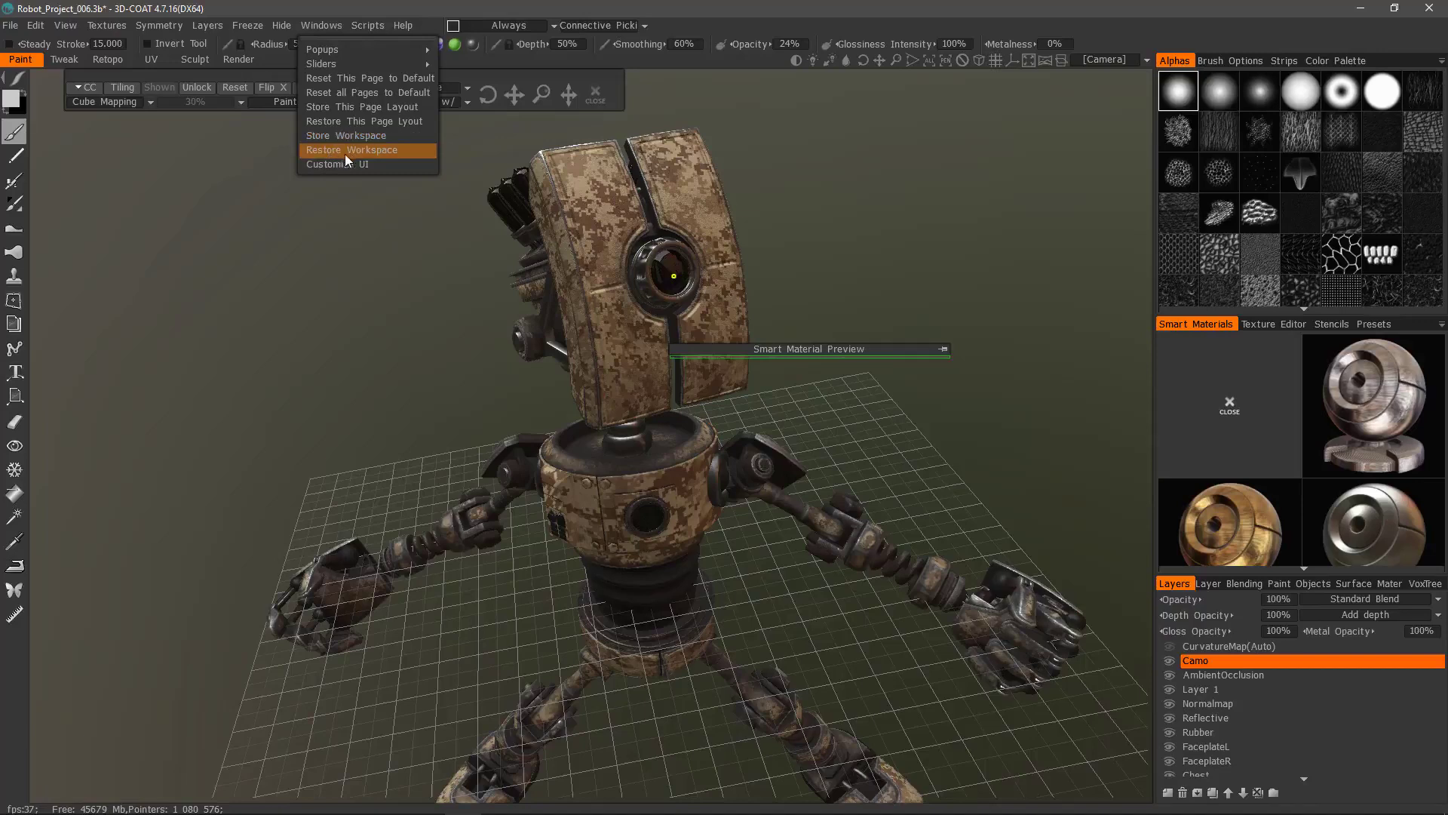
left_click(322, 151)
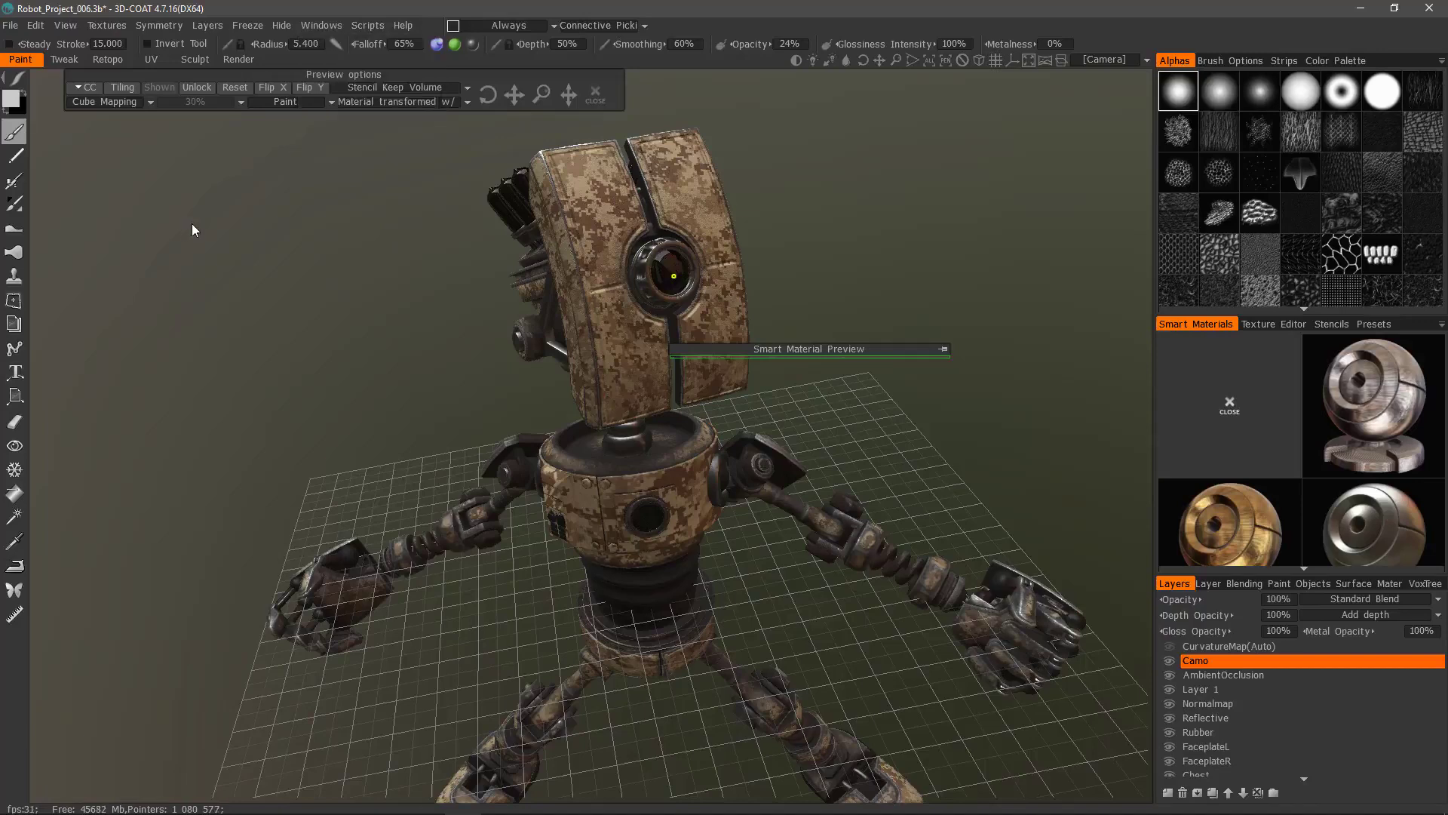
left_click(596, 94)
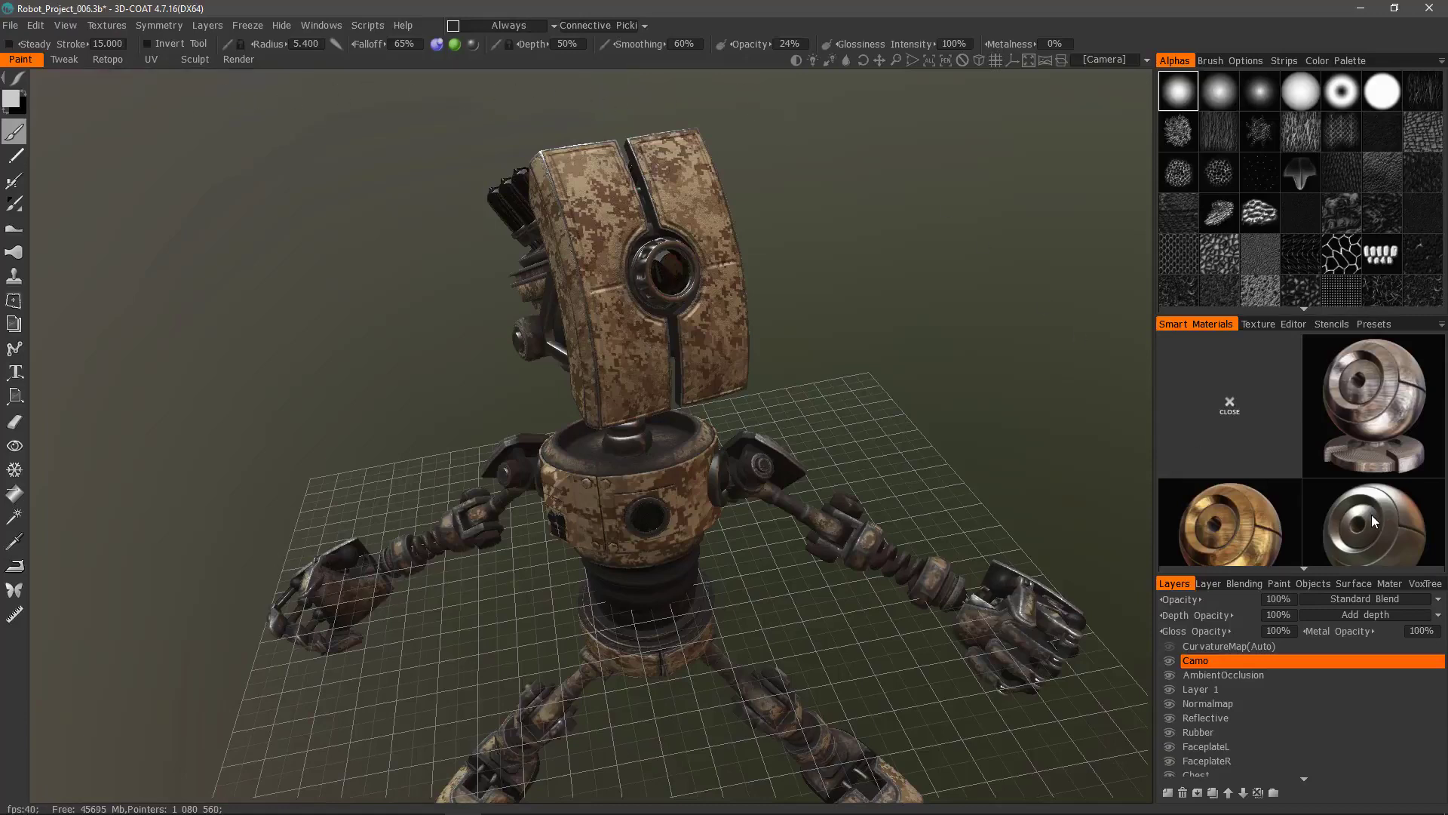
Step: Widen the docked side panels and set the smart material thumbnails to Normal size
middle_click_drag(384, 402, 307, 373)
scroll(1350, 442, "down", 3)
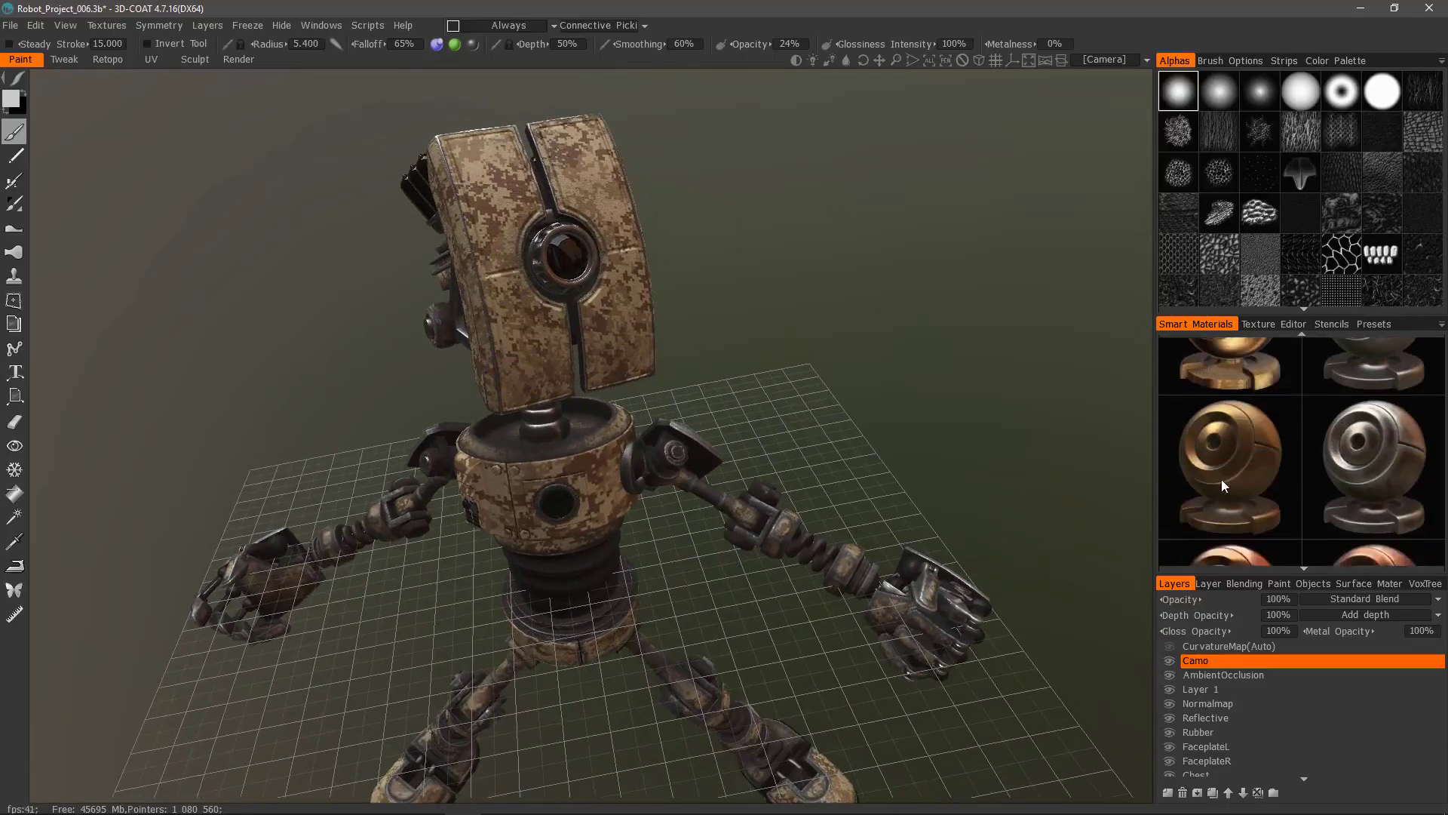
left_click_drag(1156, 409, 1010, 419)
left_click(1441, 325)
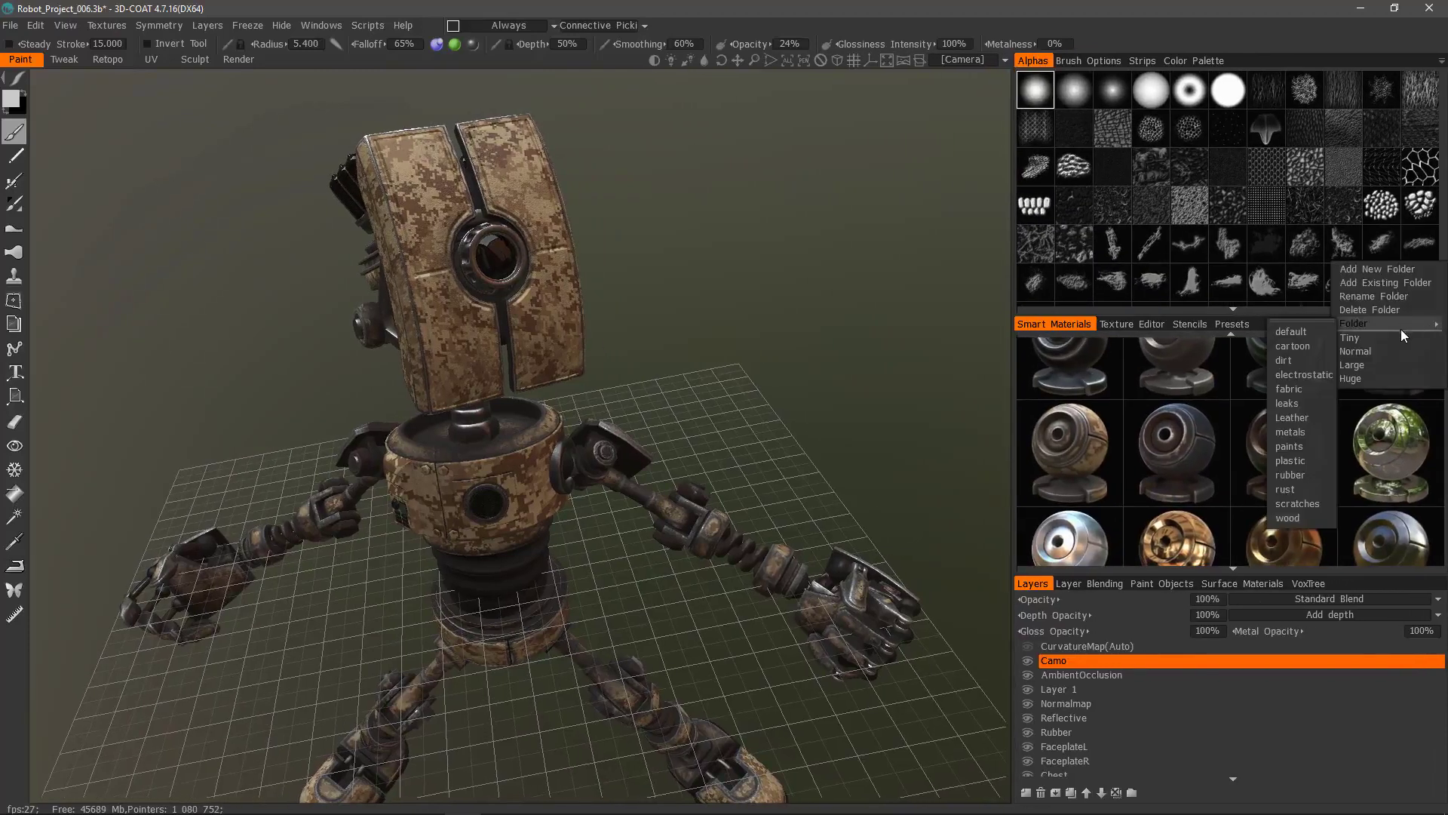
left_click(1371, 354)
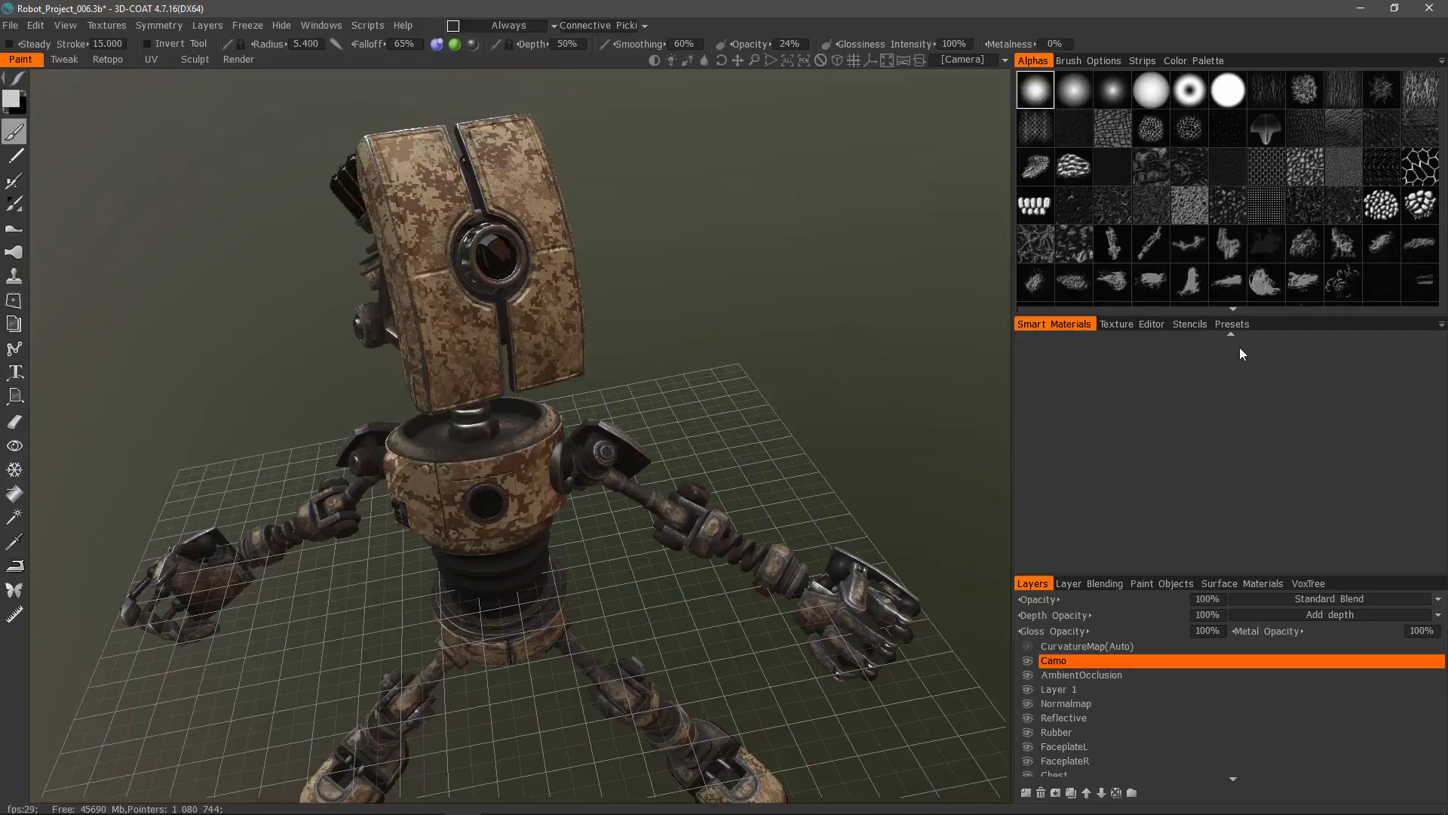